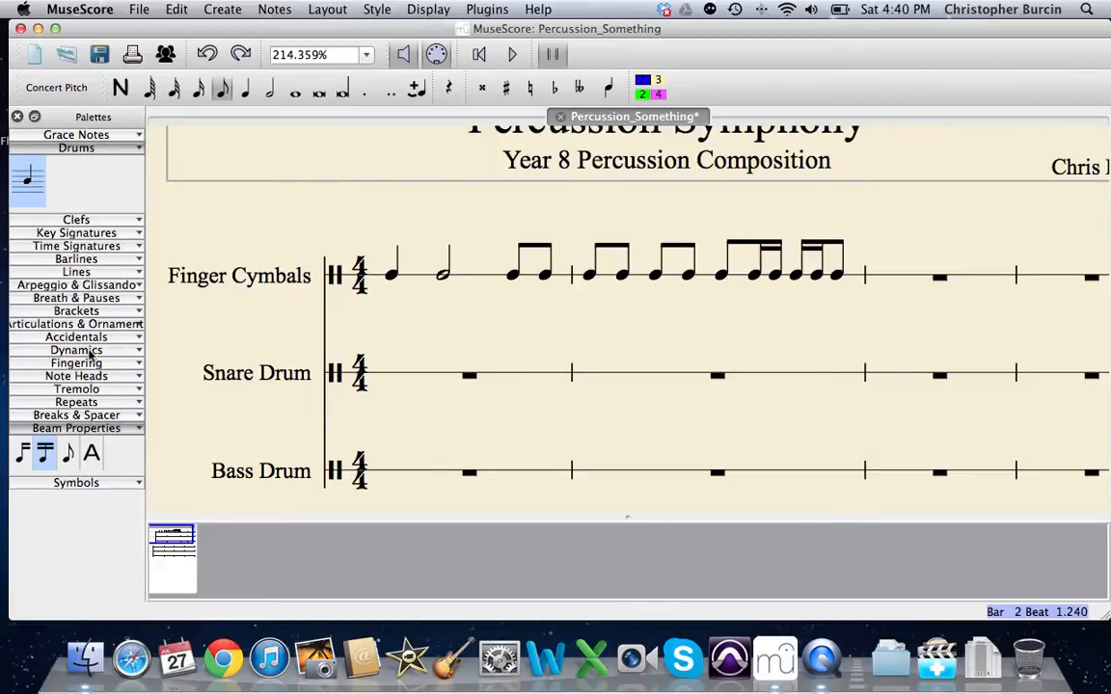
Step: Add a p dynamic to the first Finger Cymbals note and an f dynamic to beat 3 of bar 2
left_click(85, 350)
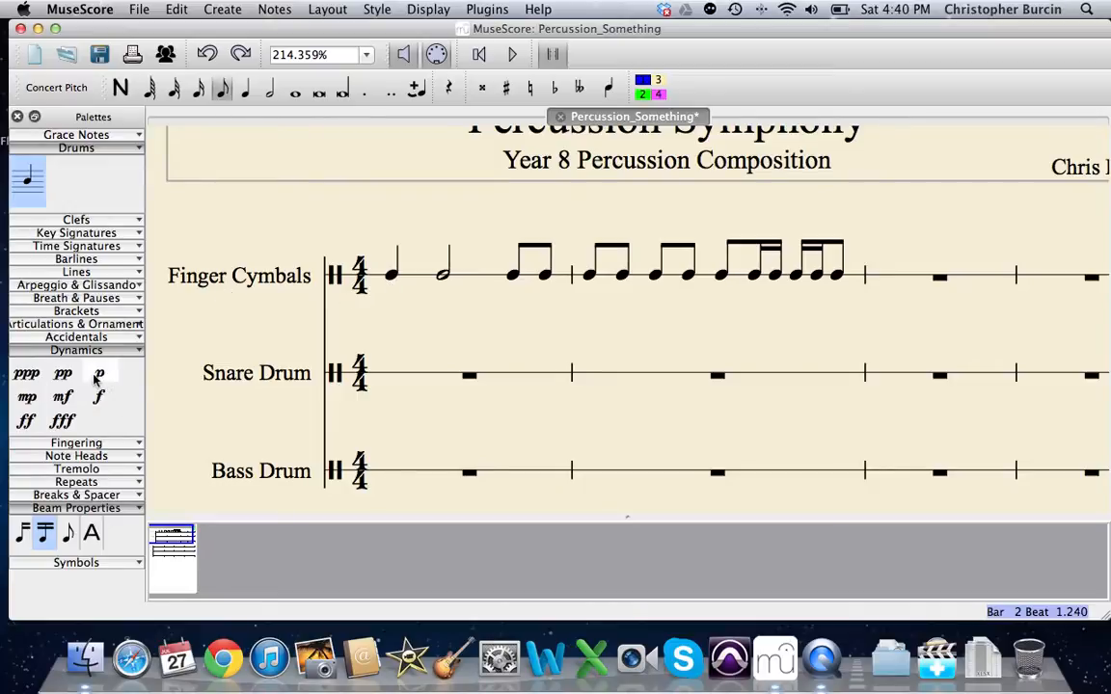
left_click_drag(99, 376, 394, 278)
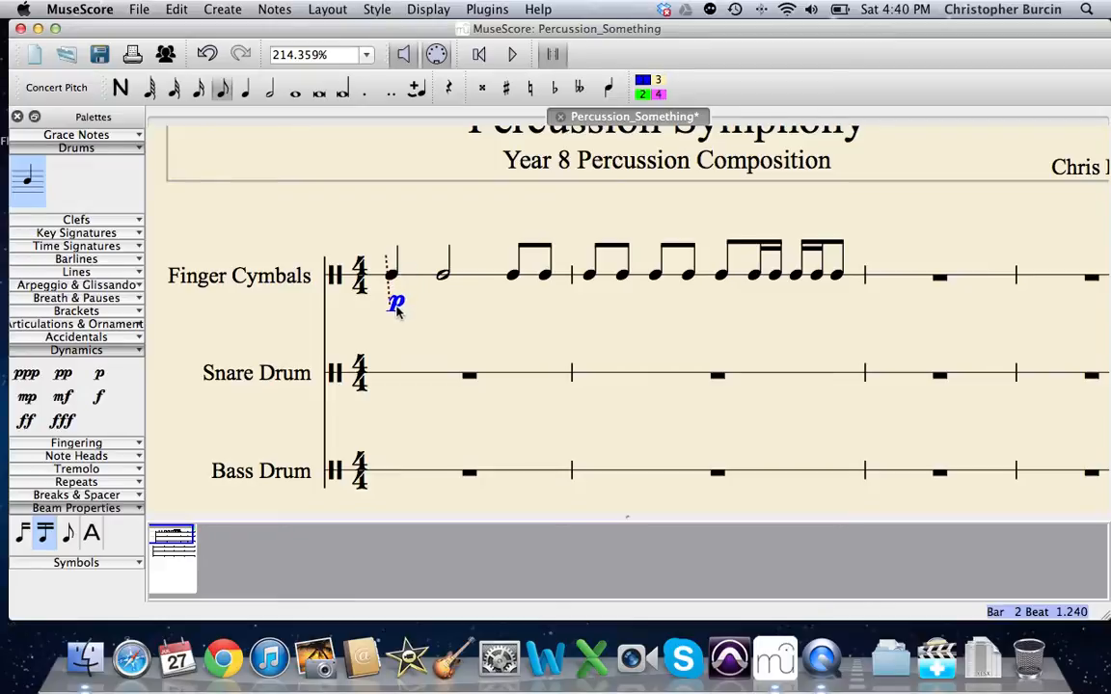
mouse_move(398, 310)
left_mouse_down()
mouse_move(350, 318)
mouse_move(395, 301)
left_mouse_up()
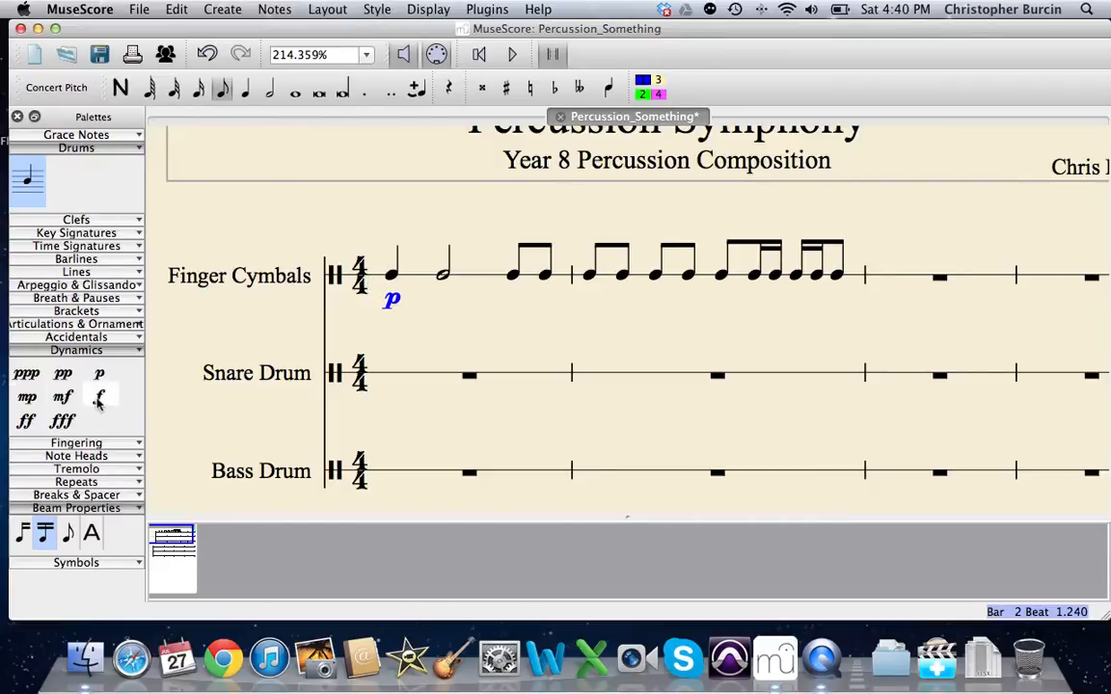
left_click_drag(99, 396, 718, 313)
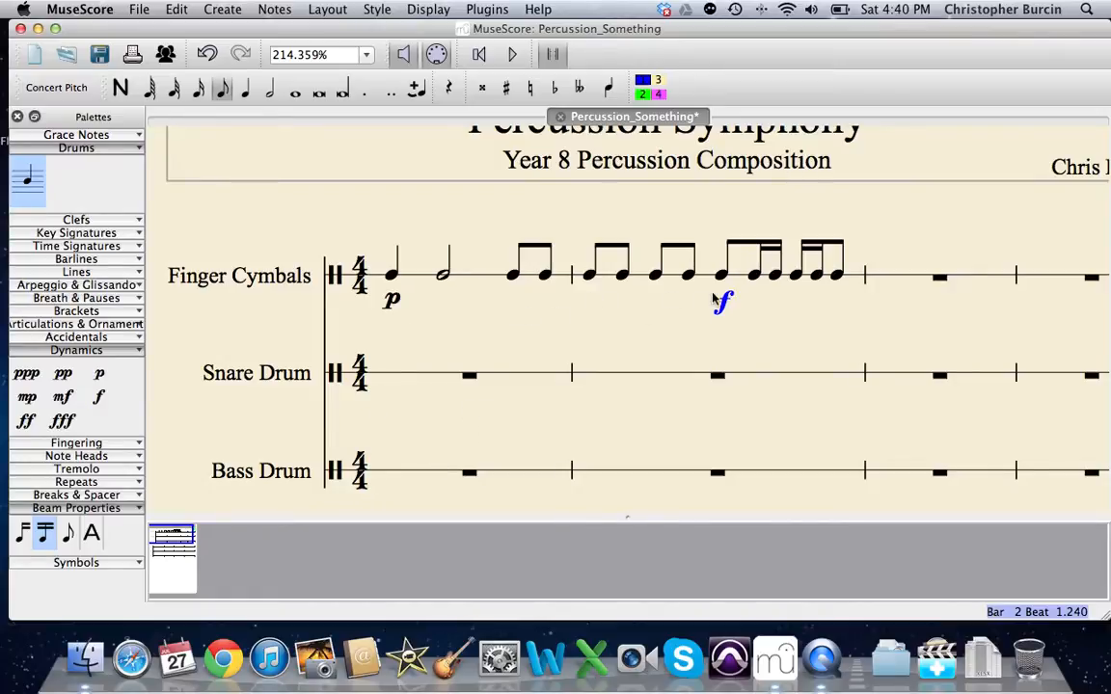
Step: Add a crescendo hairpin from the half note in bar 1 and extend its end to just before the f
left_click(119, 273)
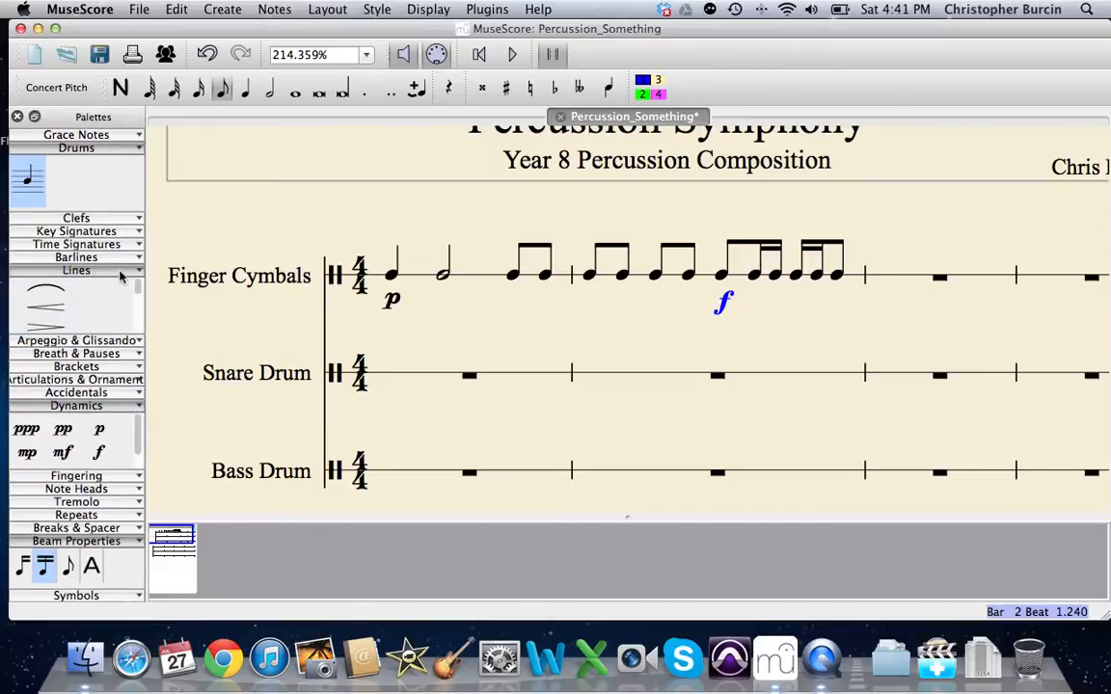
mouse_move(40, 309)
left_mouse_down()
mouse_move(125, 290)
mouse_move(434, 305)
left_mouse_up()
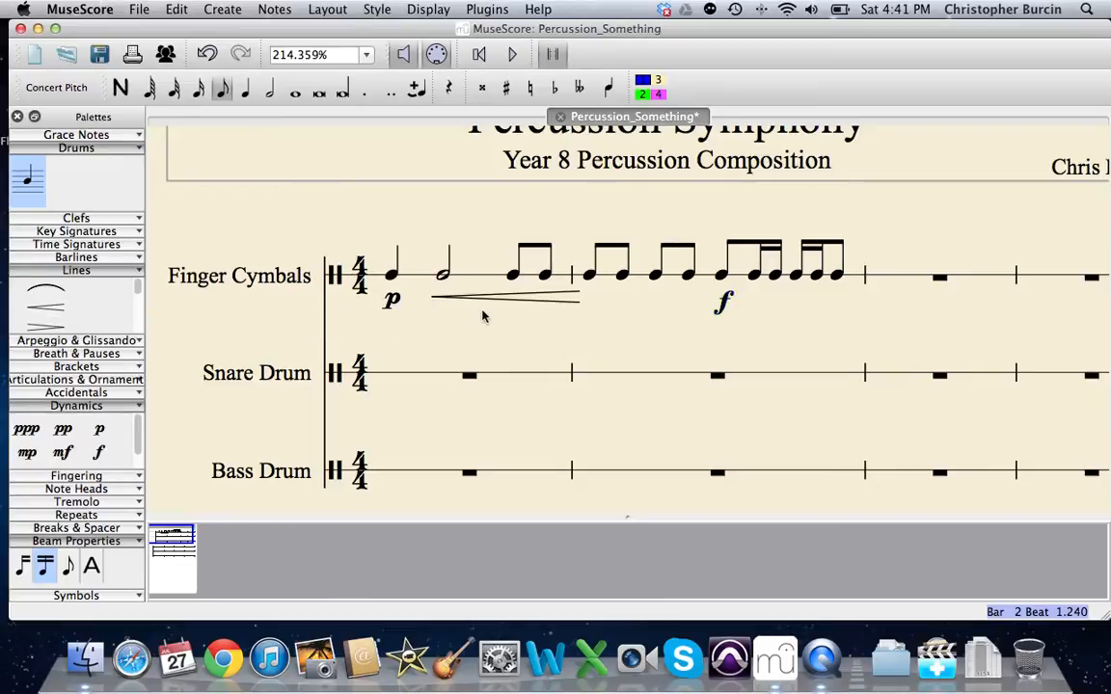
left_click(508, 303)
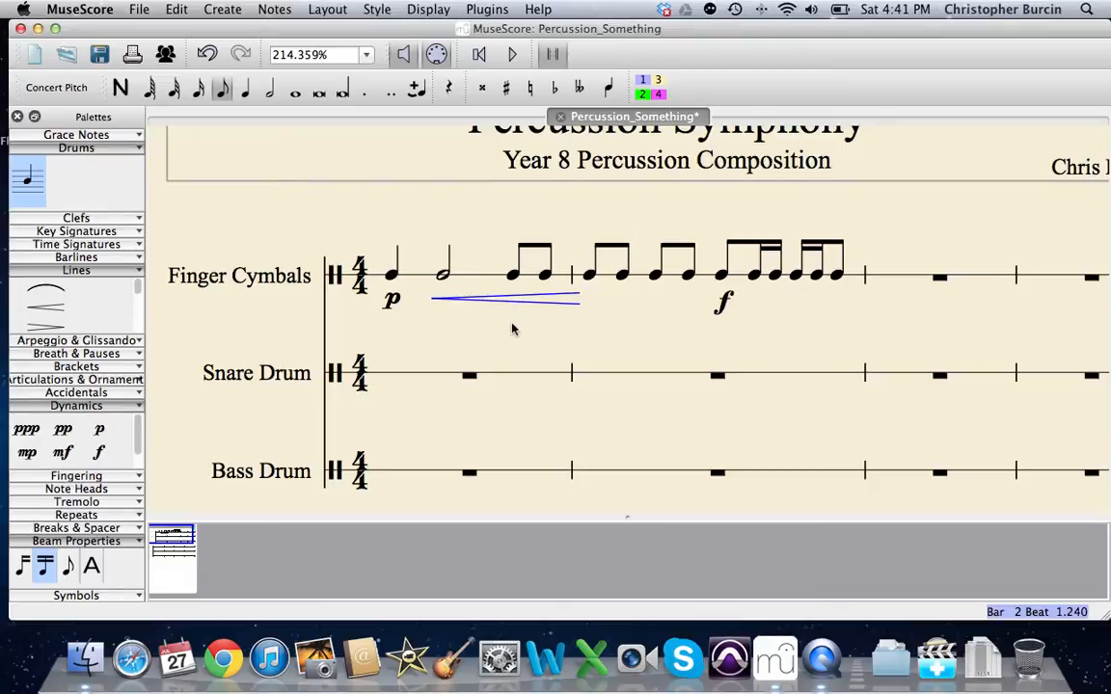
left_click(512, 330)
double_click(525, 302)
left_click_drag(580, 300, 704, 304)
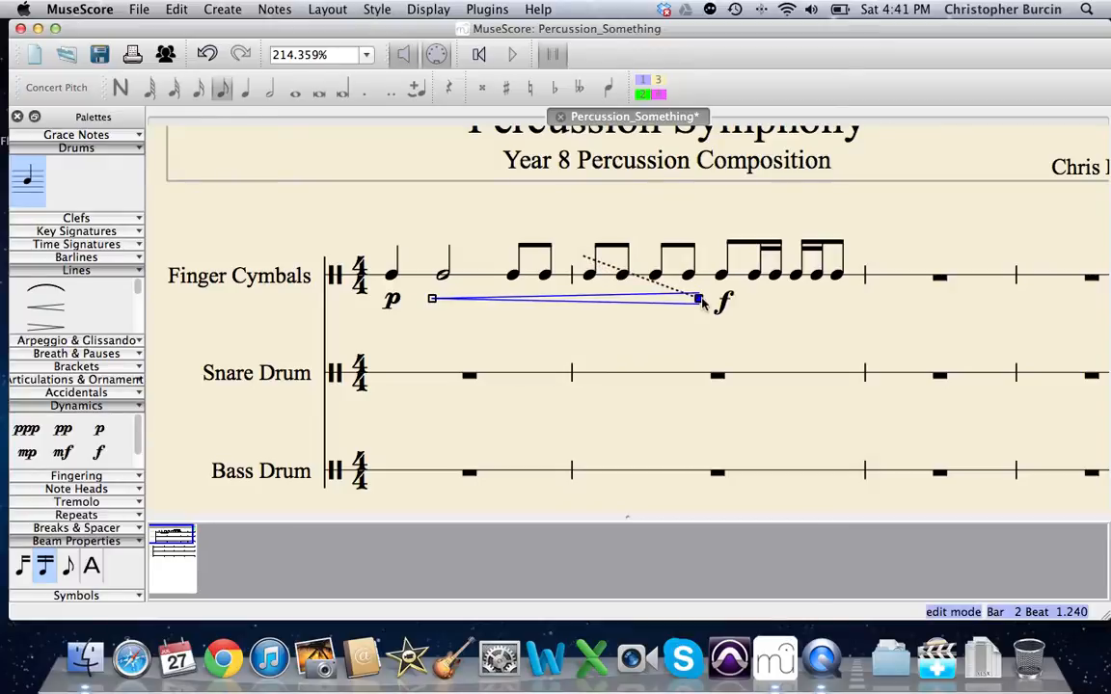
left_click_drag(703, 302, 703, 303)
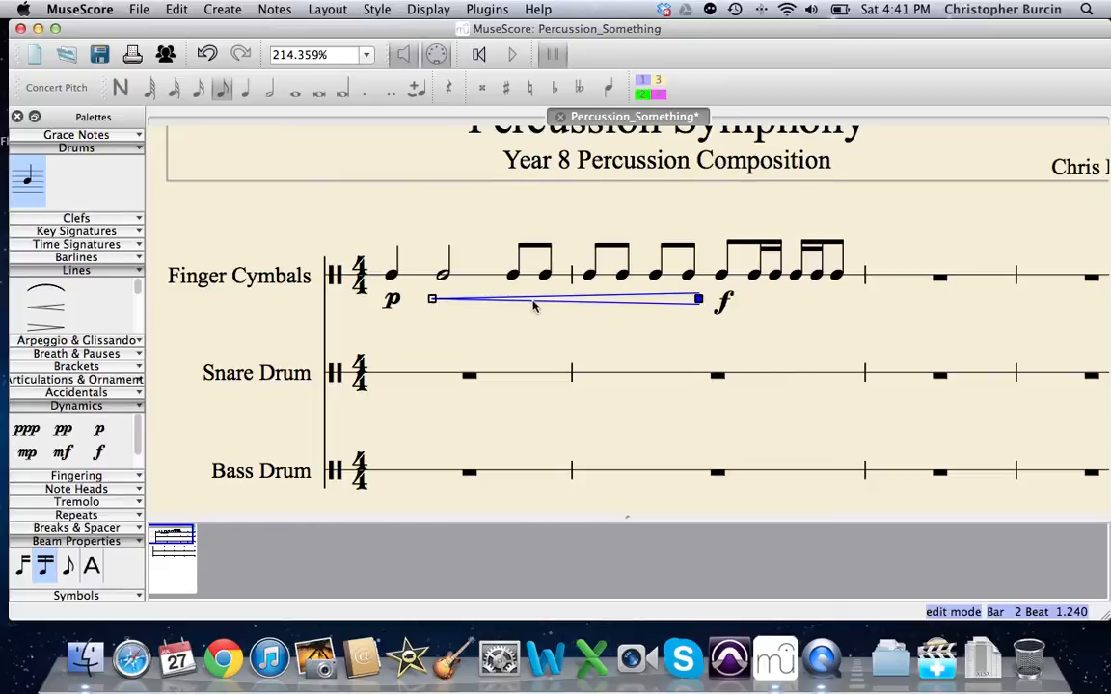
Step: Shorten the crescendo hairpin to start under the first note of bar 2 and lower it slightly
left_click_drag(432, 299, 595, 305)
left_click(582, 332)
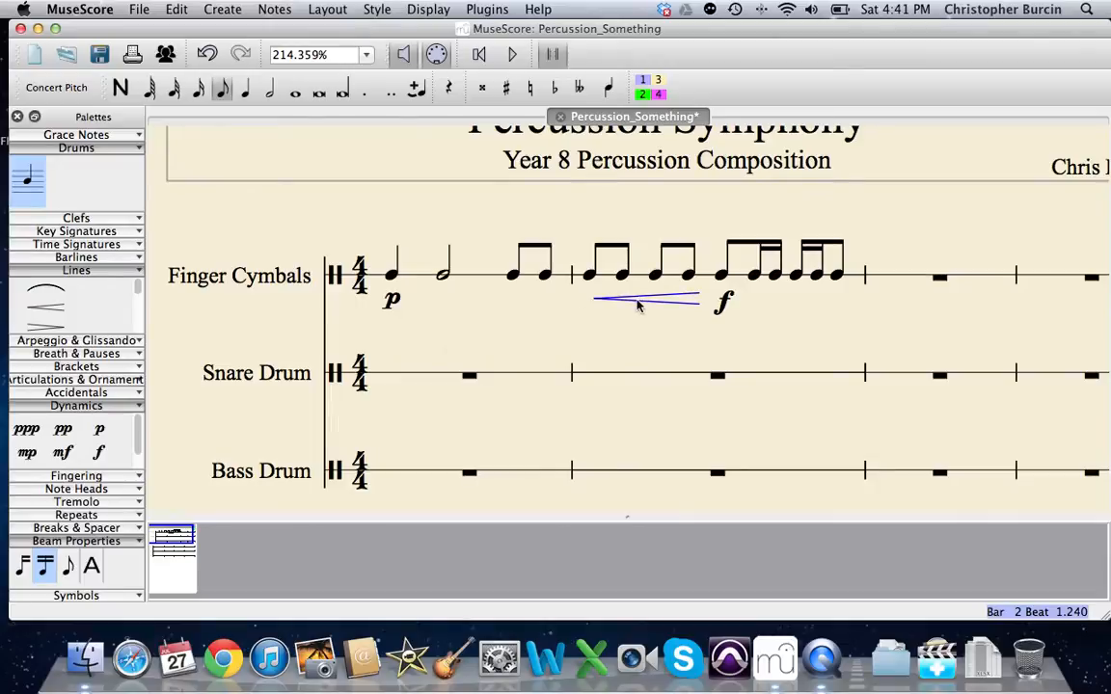
left_click(632, 339)
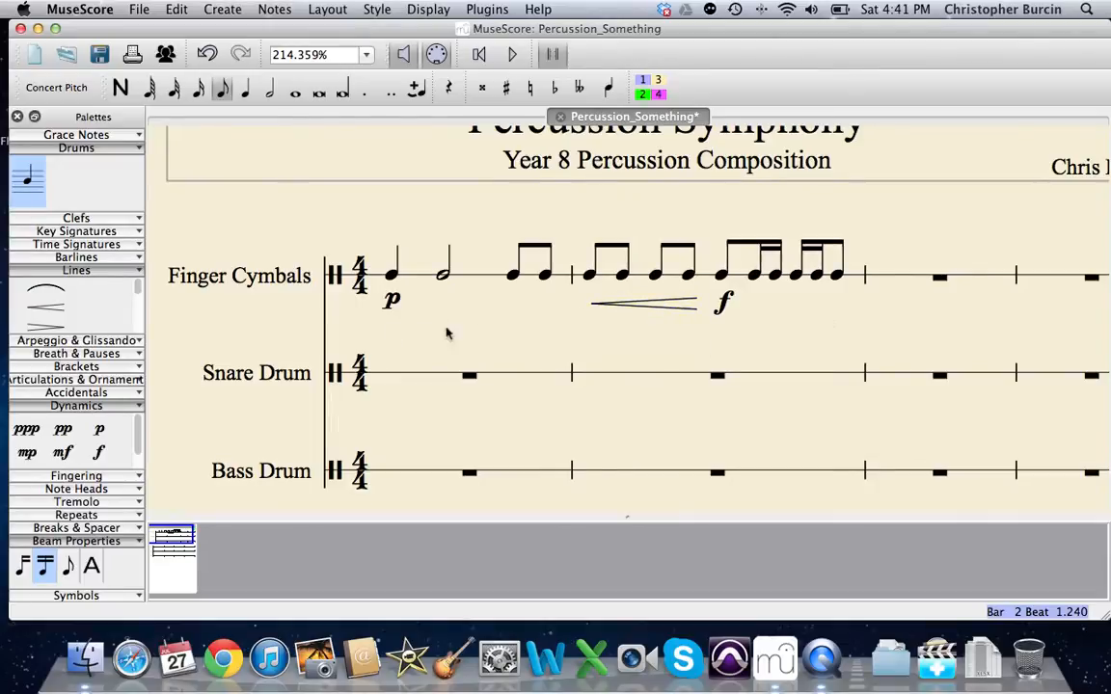
left_click(138, 274)
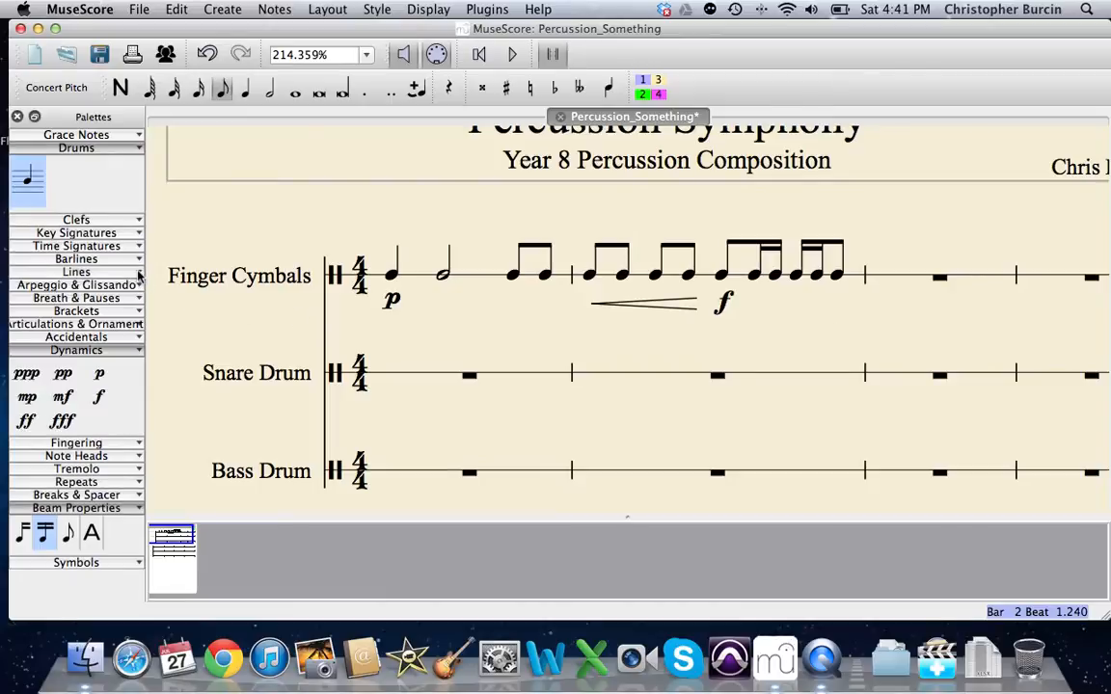
left_click(136, 352)
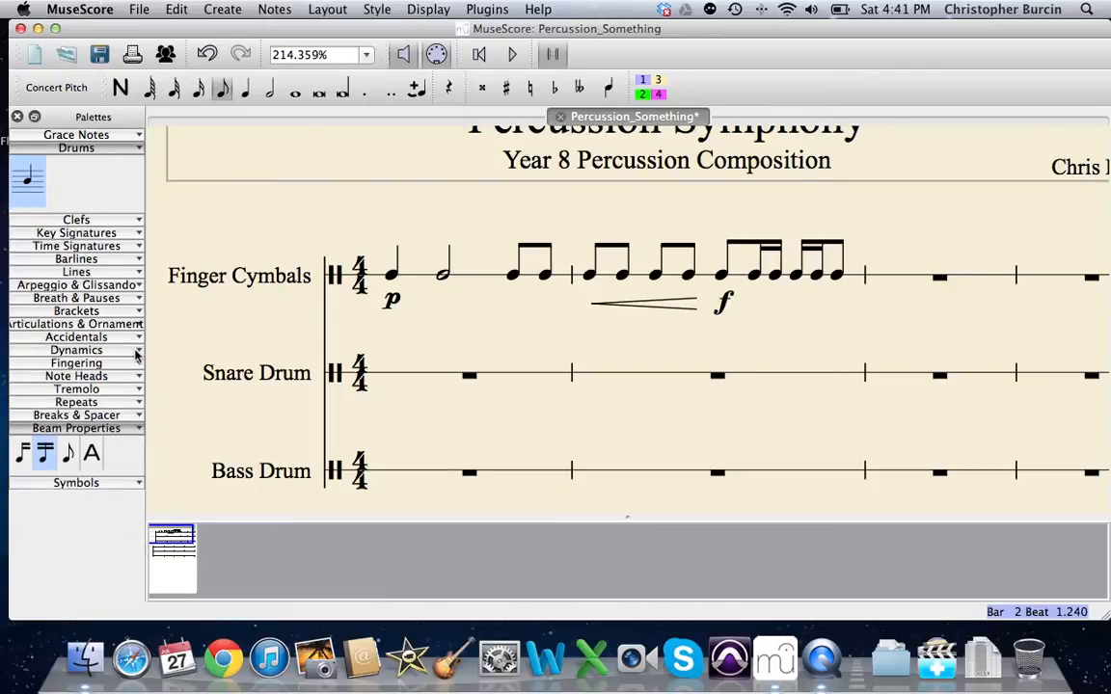
Step: Add staccato dots to the two eighth notes ending bar 1 and an accent to the note marked f in bar 2
left_click(137, 326)
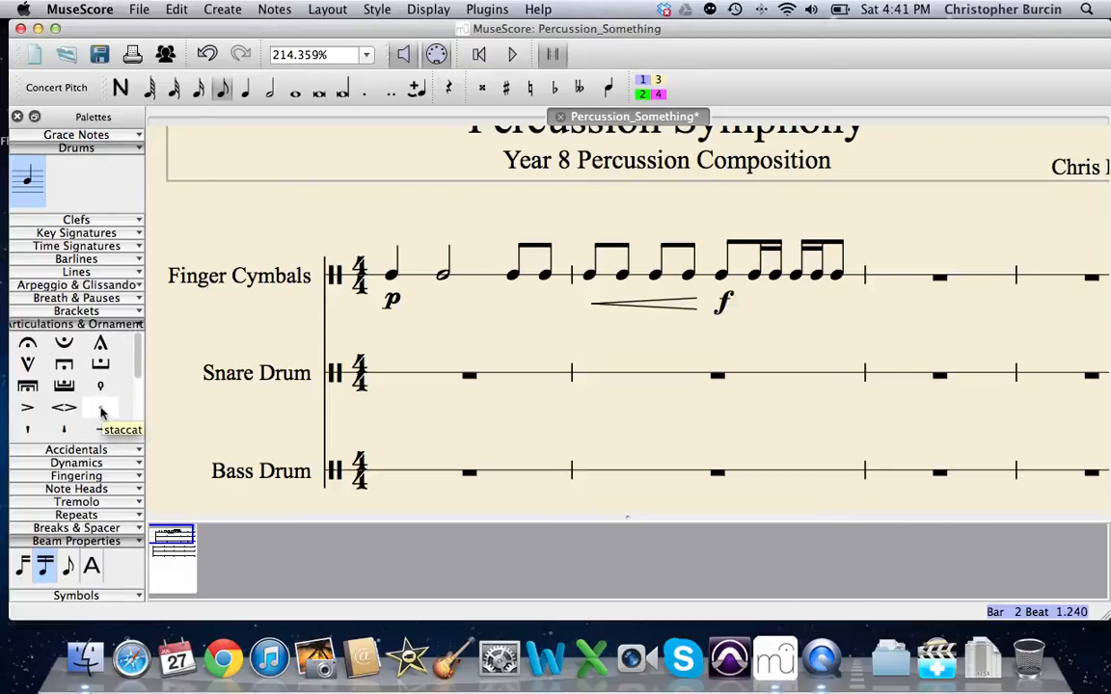
left_click_drag(101, 412, 514, 278)
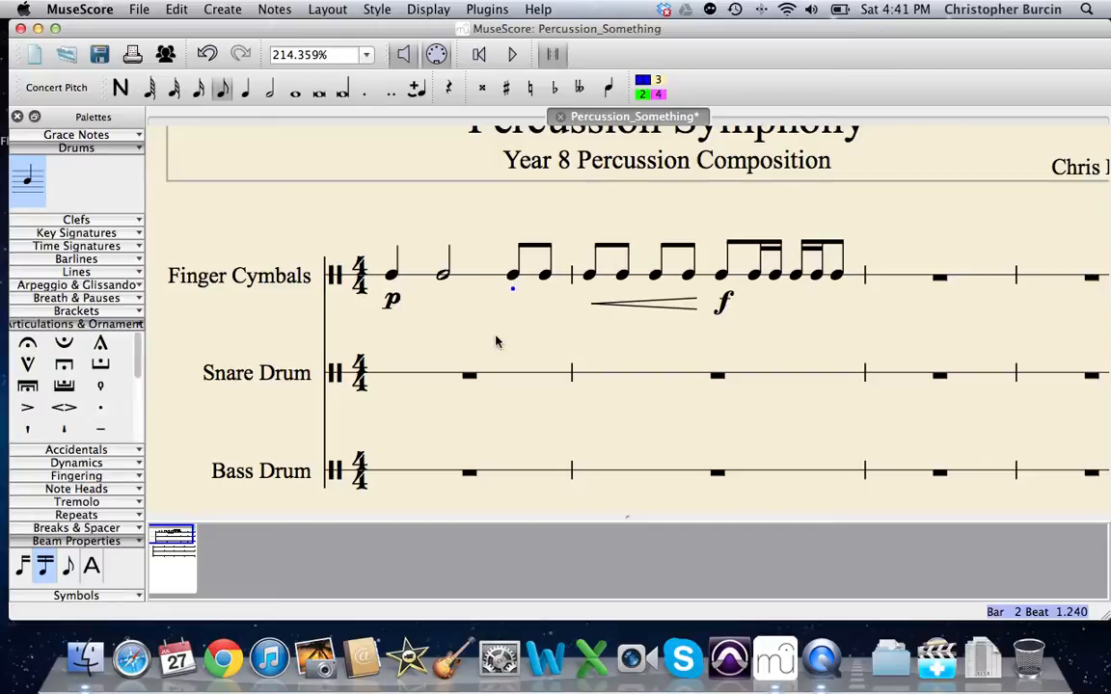
left_click_drag(101, 407, 546, 282)
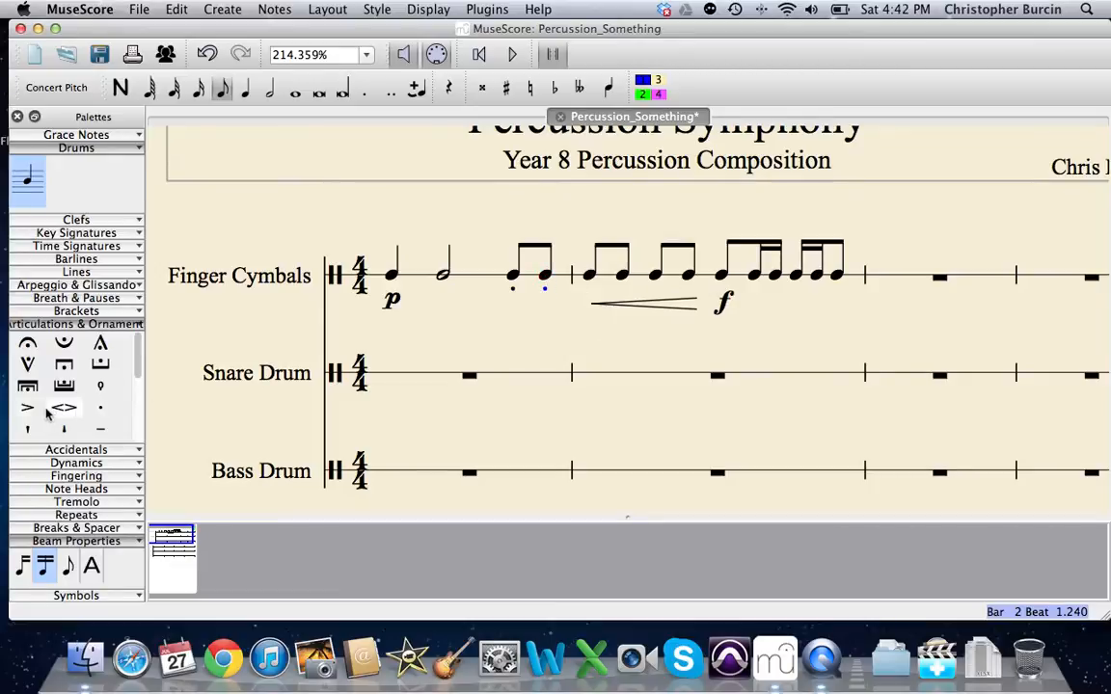
left_click_drag(28, 410, 725, 315)
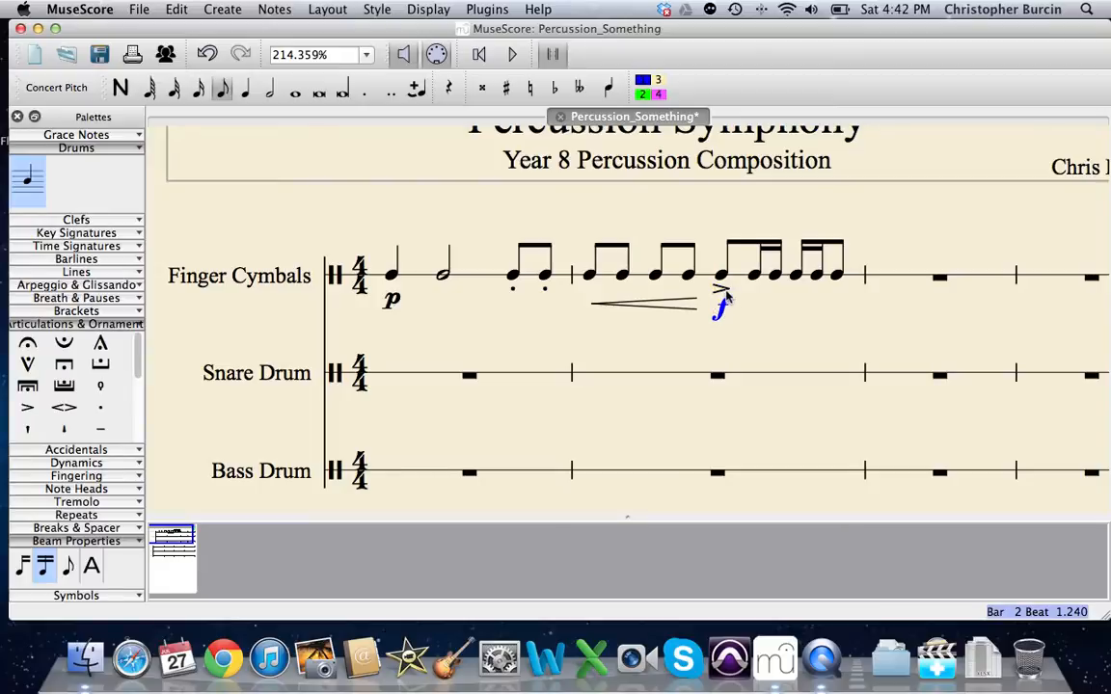
Step: Stretch the start of the crescendo hairpin back to just after the p in bar 1
left_click(649, 306)
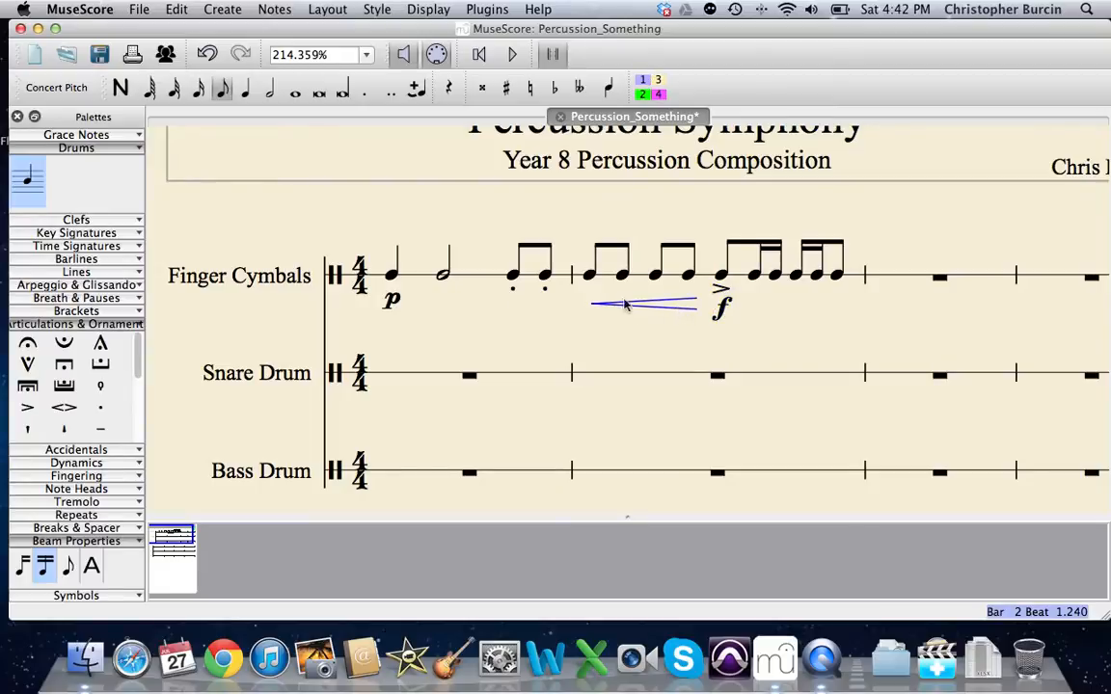
double_click(642, 307)
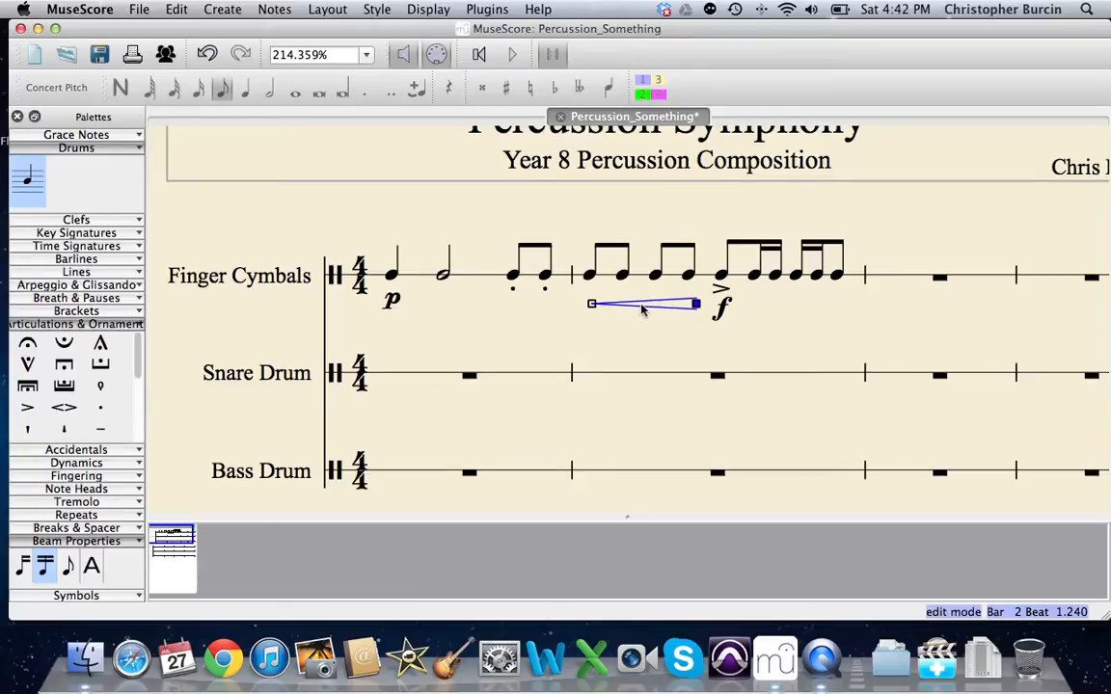
left_click_drag(591, 304, 420, 305)
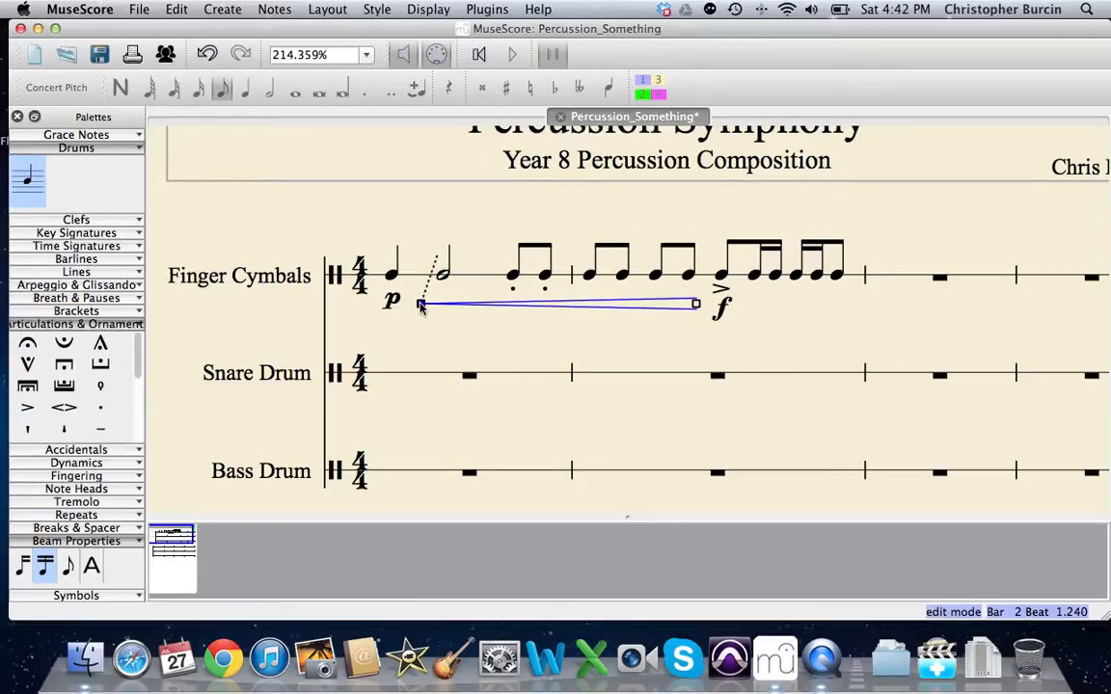
left_click(555, 335)
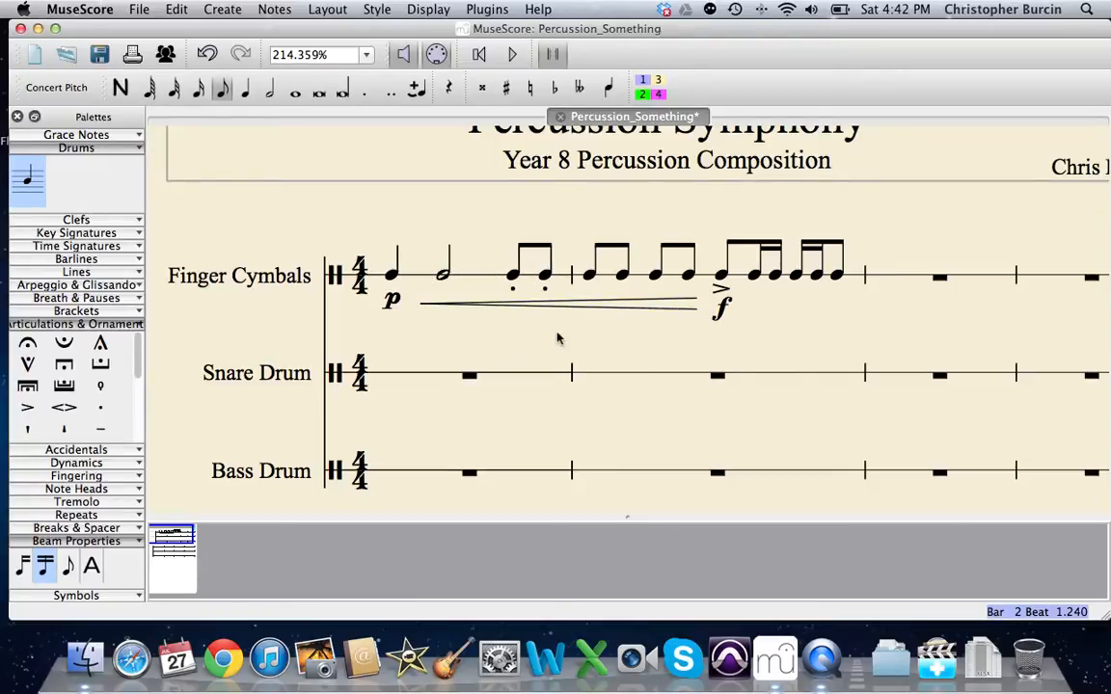
left_click(116, 324)
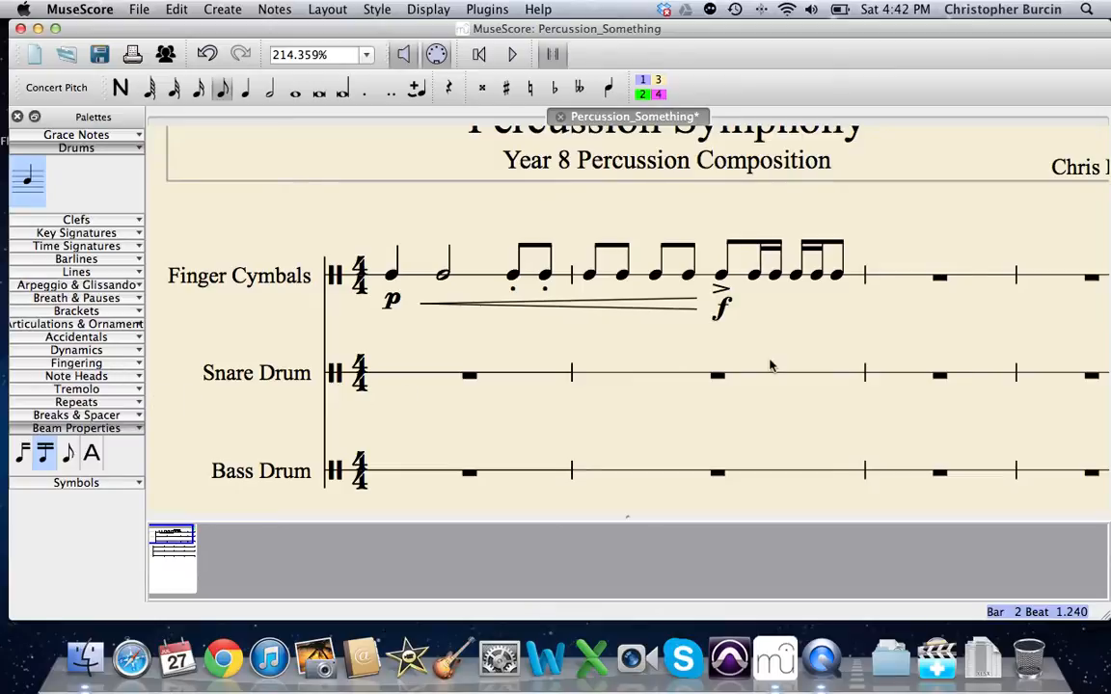
Step: Copy bar 2 of the Finger Cymbals part and paste it into bar 3
left_click_drag(806, 354, 702, 362)
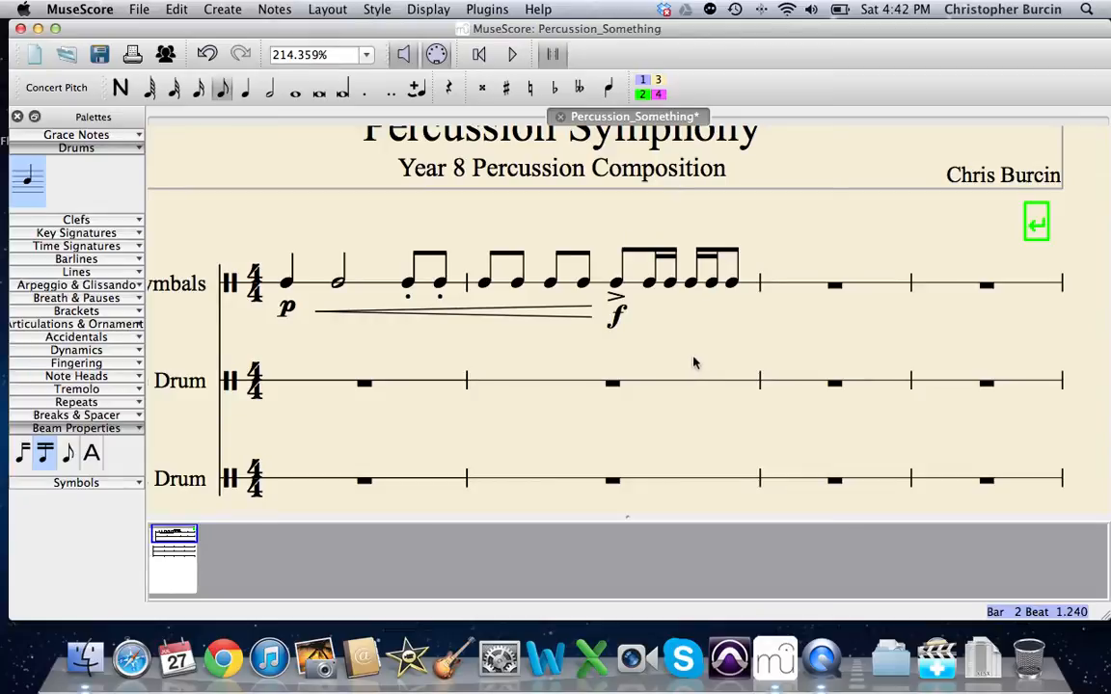
left_click(602, 289)
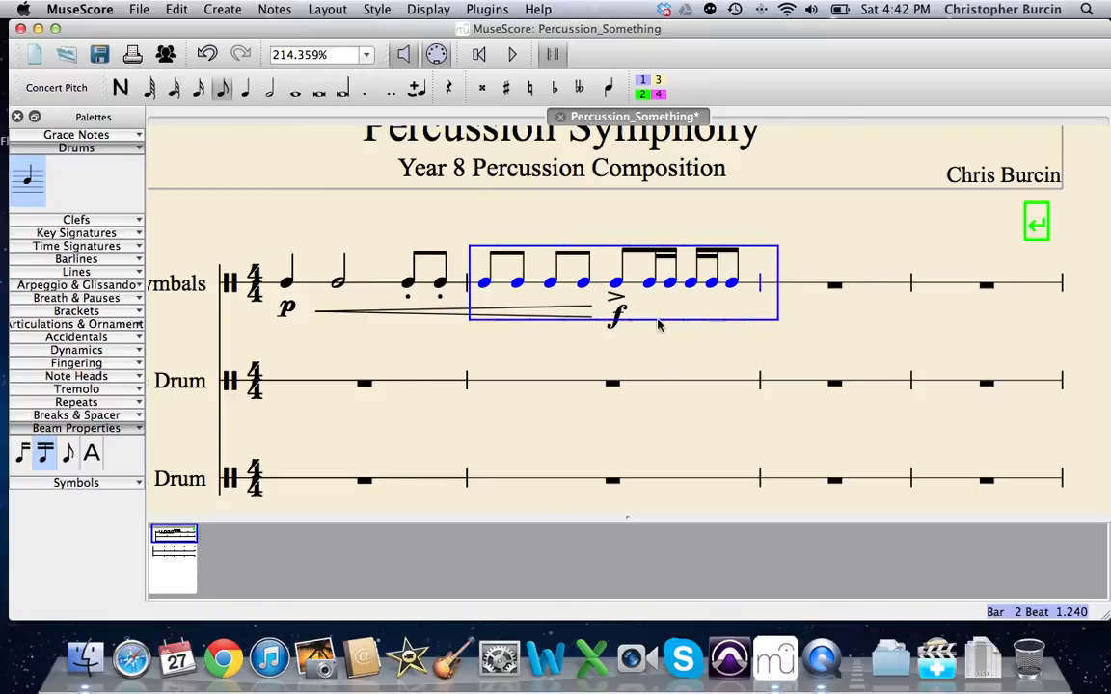
left_click(605, 333)
left_click(484, 283)
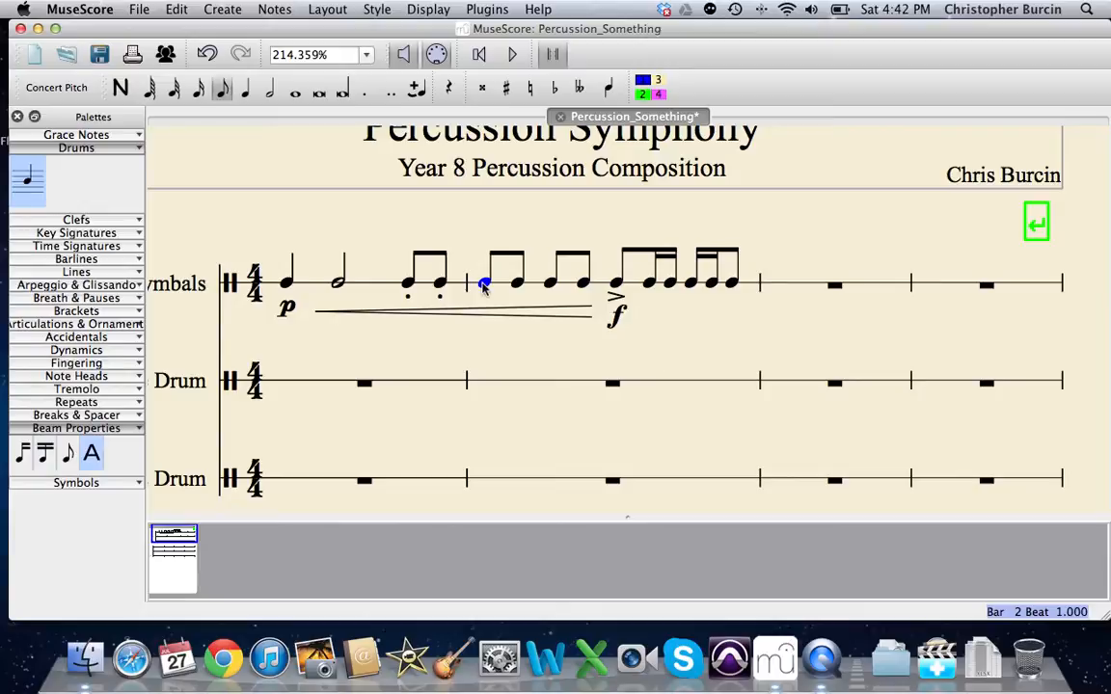
left_click(600, 287)
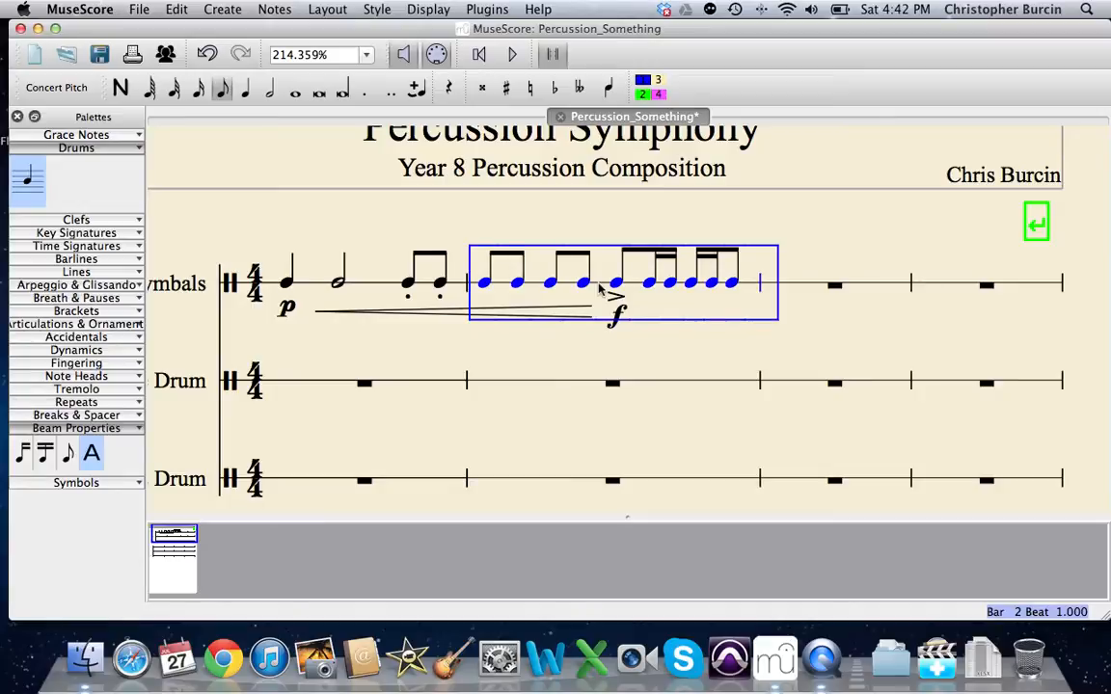
right_click(600, 287)
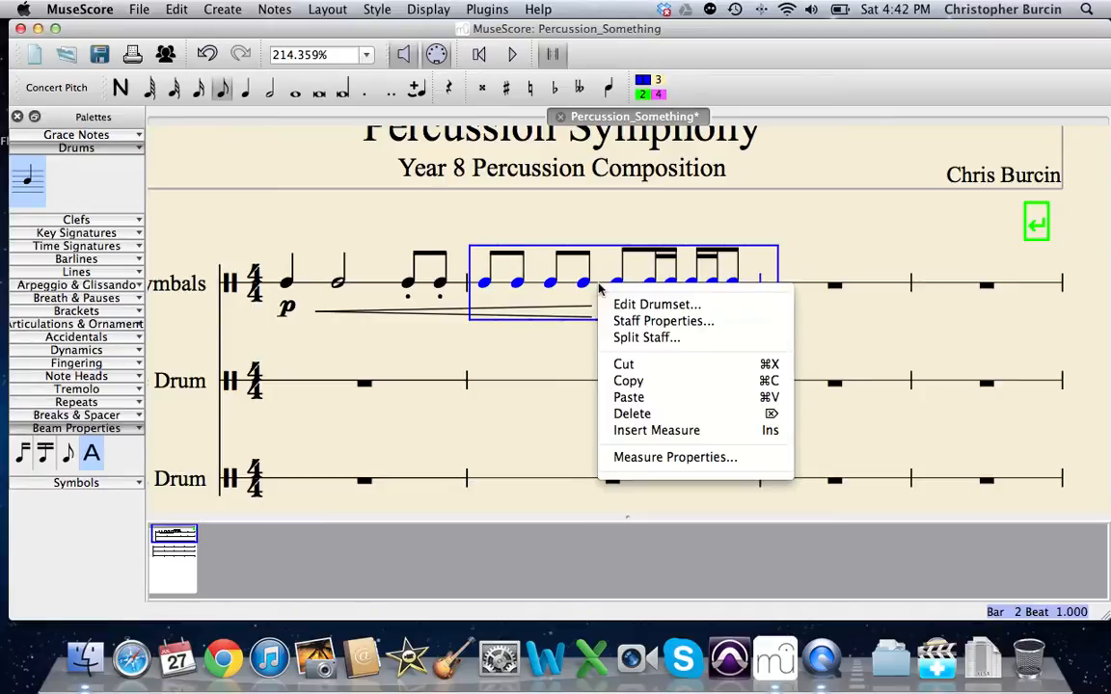
left_click(776, 385)
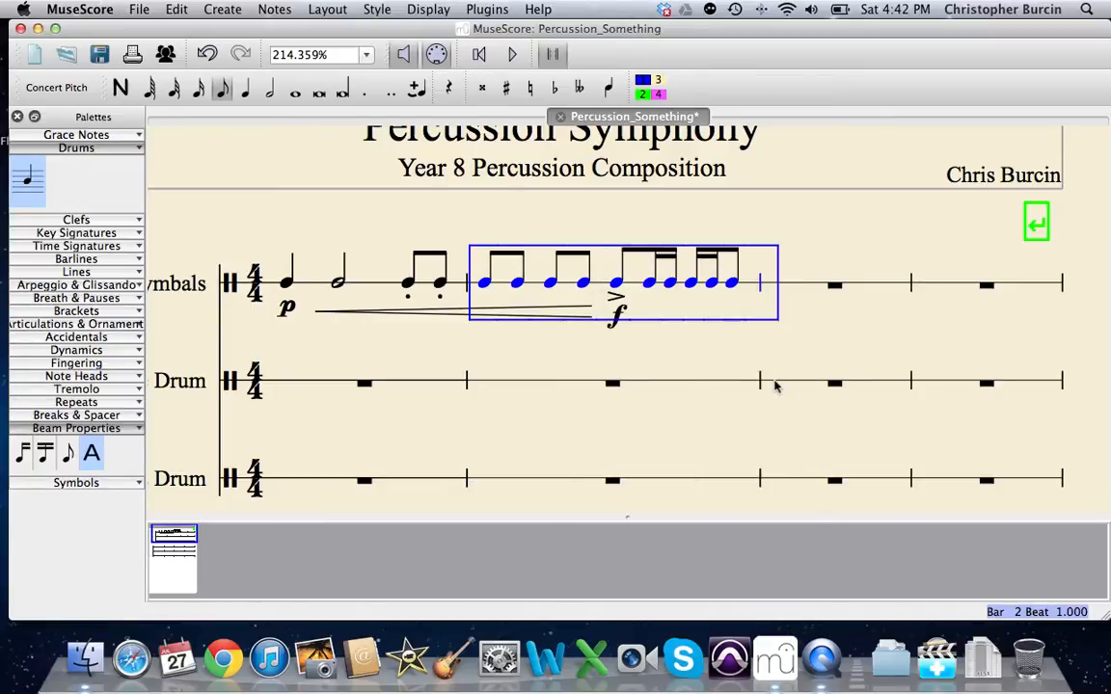
left_click(813, 287)
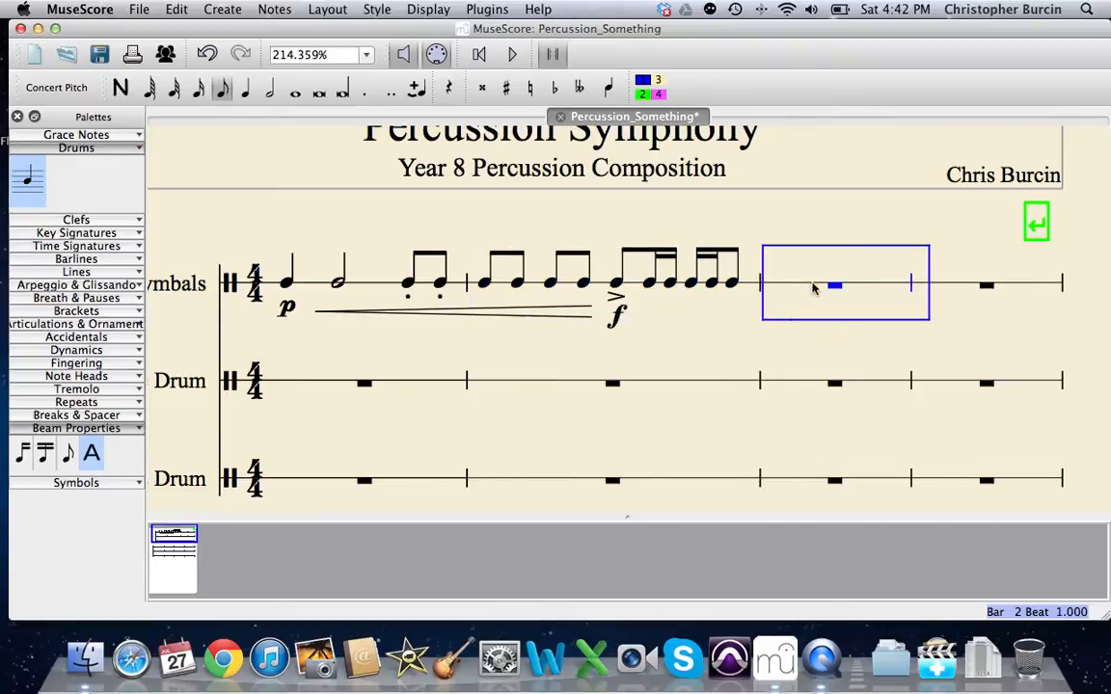
right_click(813, 288)
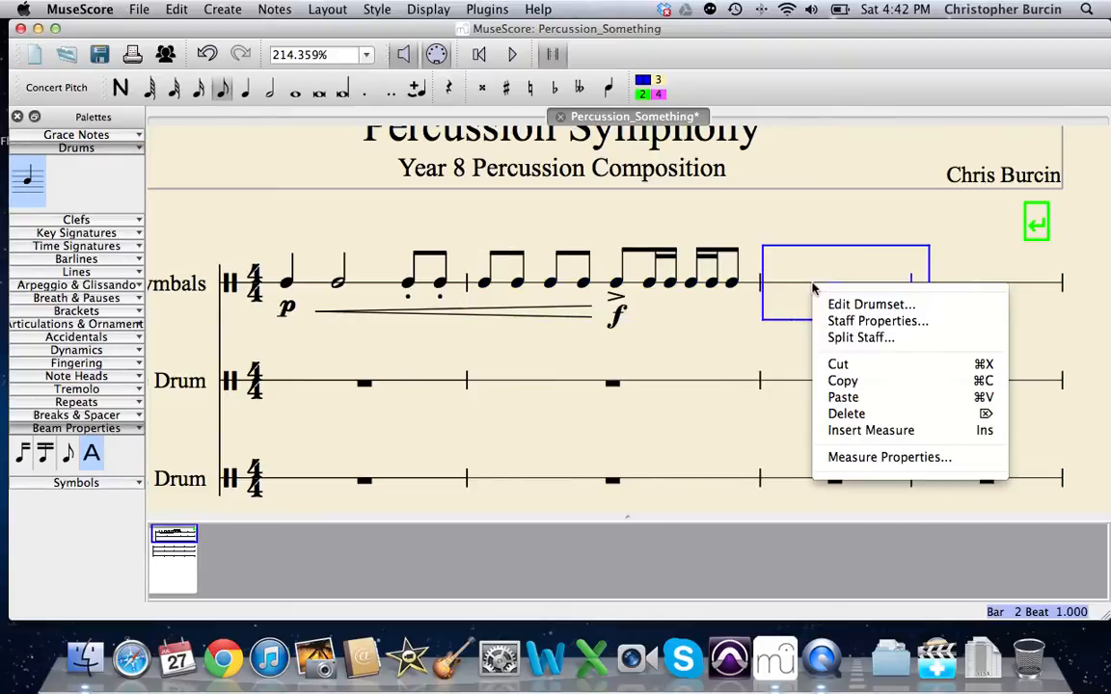
left_click(843, 397)
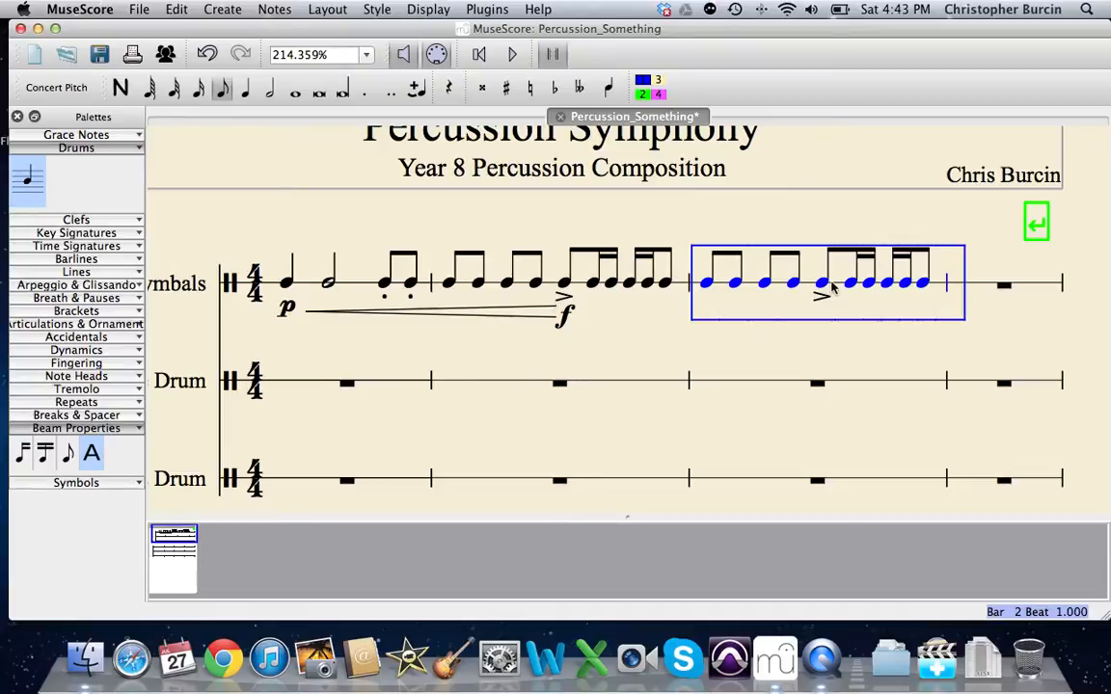
Step: Cut the accent from the beat 3 note in bar 3 of the Finger Cymbals part
left_click(839, 342)
left_click(824, 299)
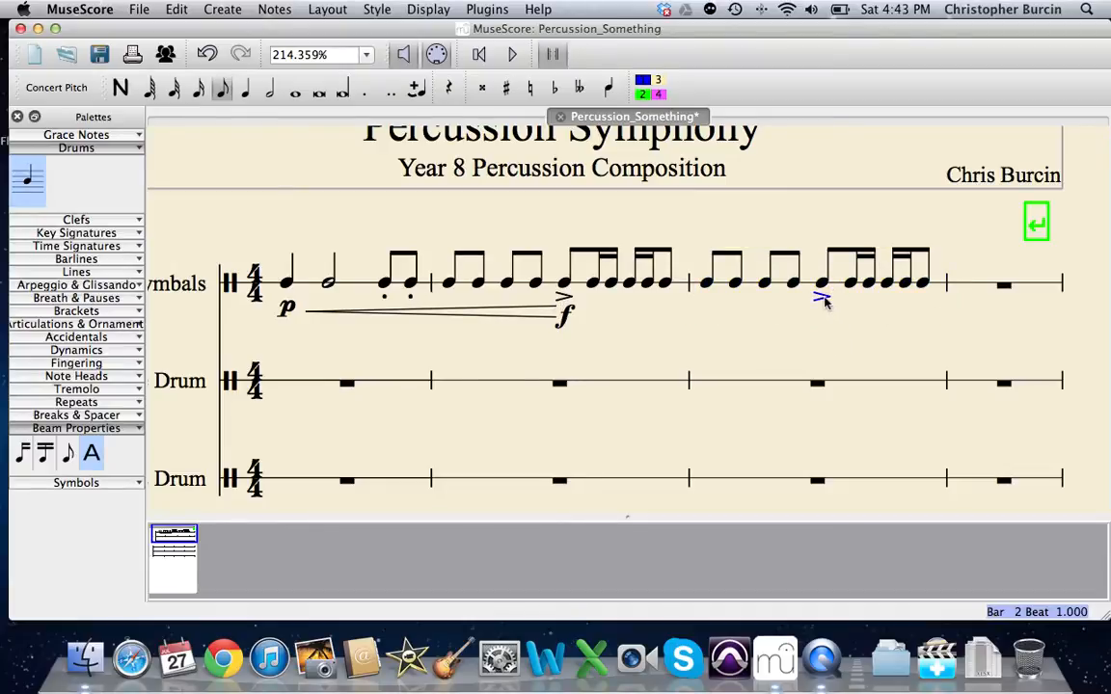
left_click_drag(825, 301, 721, 344)
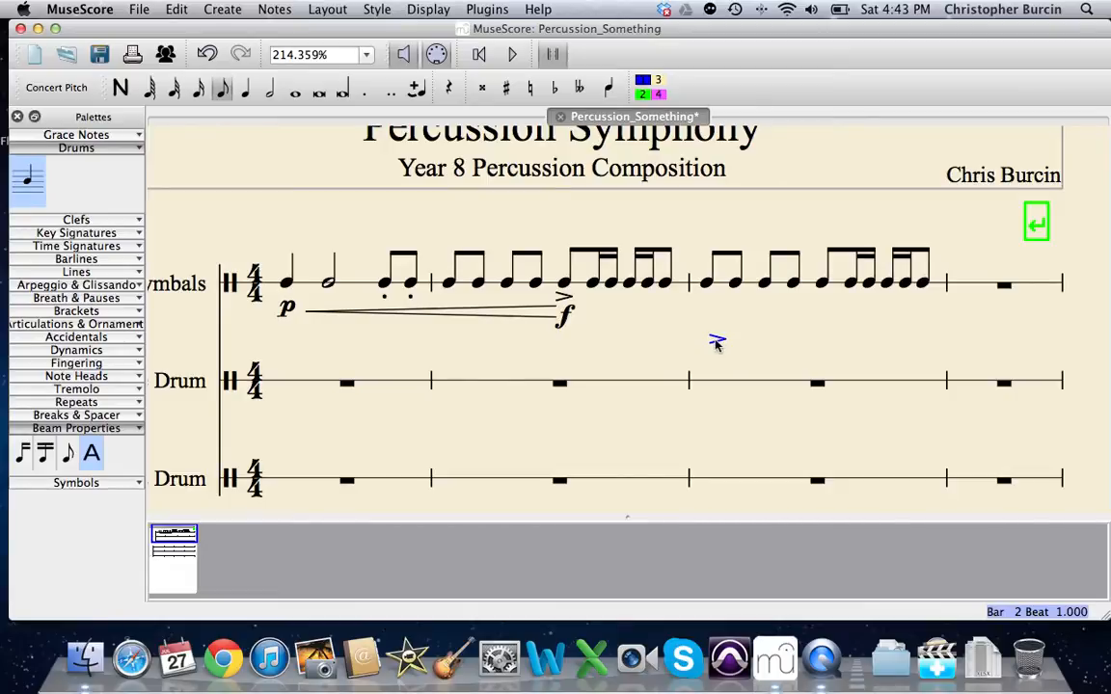
left_click_drag(715, 342, 822, 307)
right_click(822, 307)
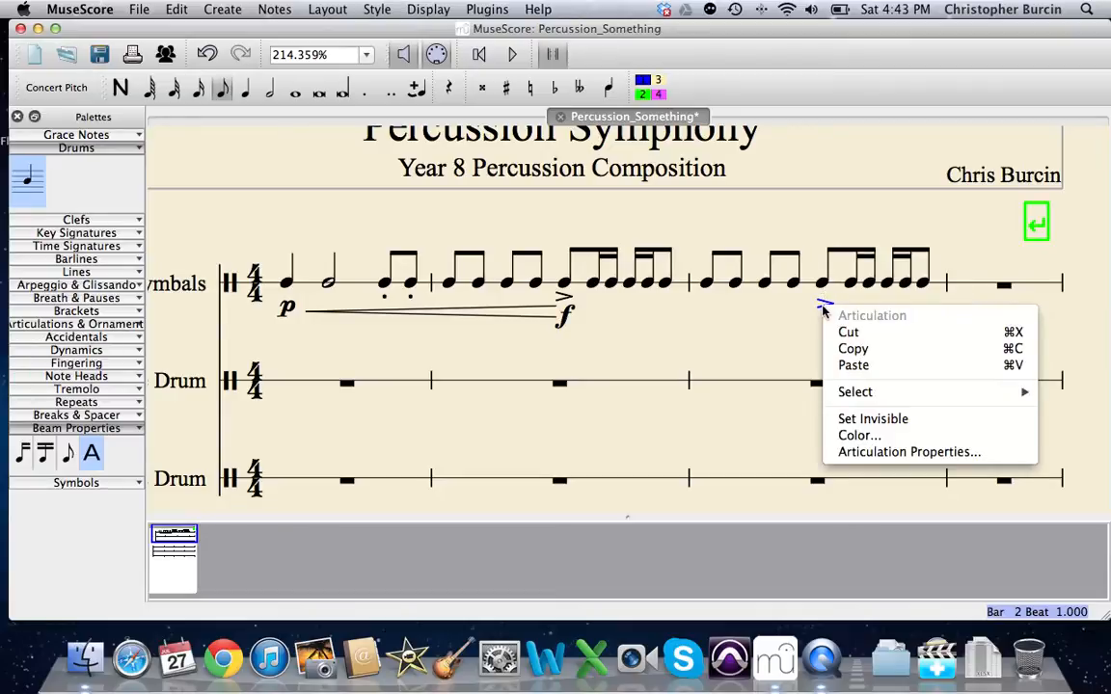
left_click(849, 331)
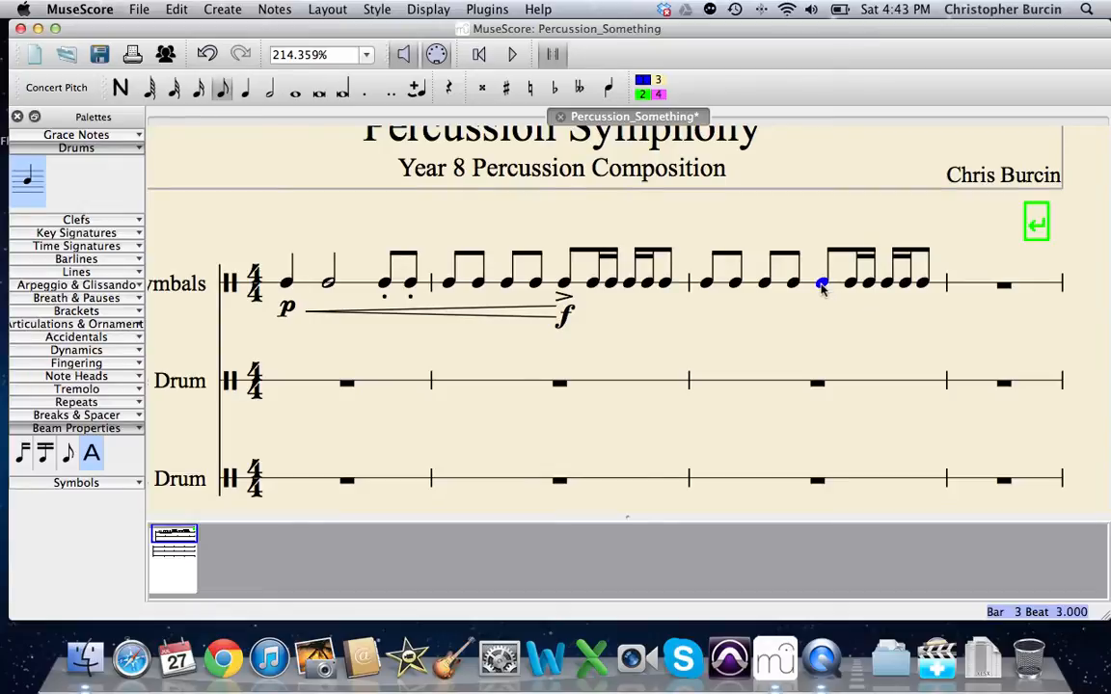
Step: Cut the eighth and two sixteenth notes on beat 3 of Finger Cymbals bar 3 and paste them onto beat 1 of that bar
left_click(870, 289, "shift")
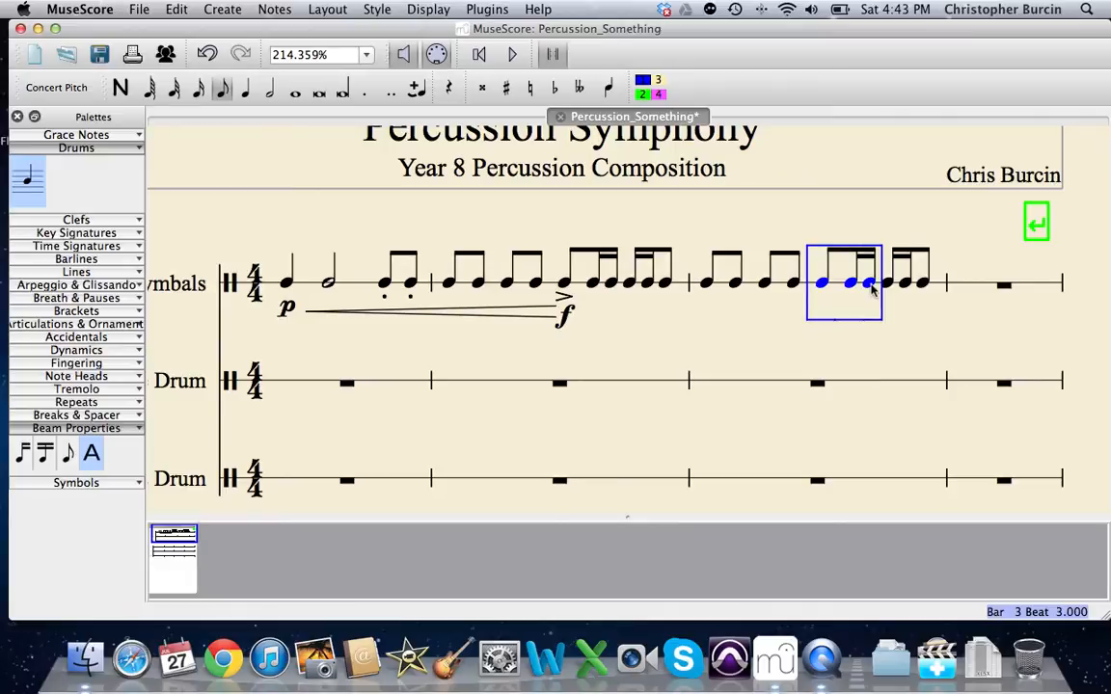
right_click(872, 288)
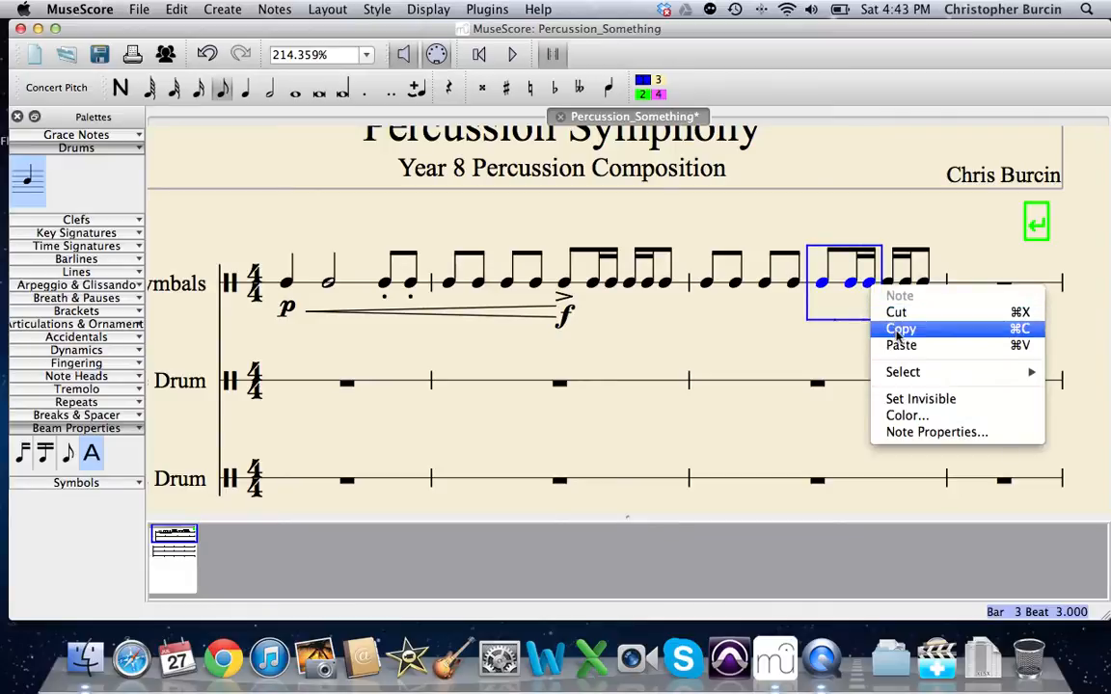
left_click(896, 311)
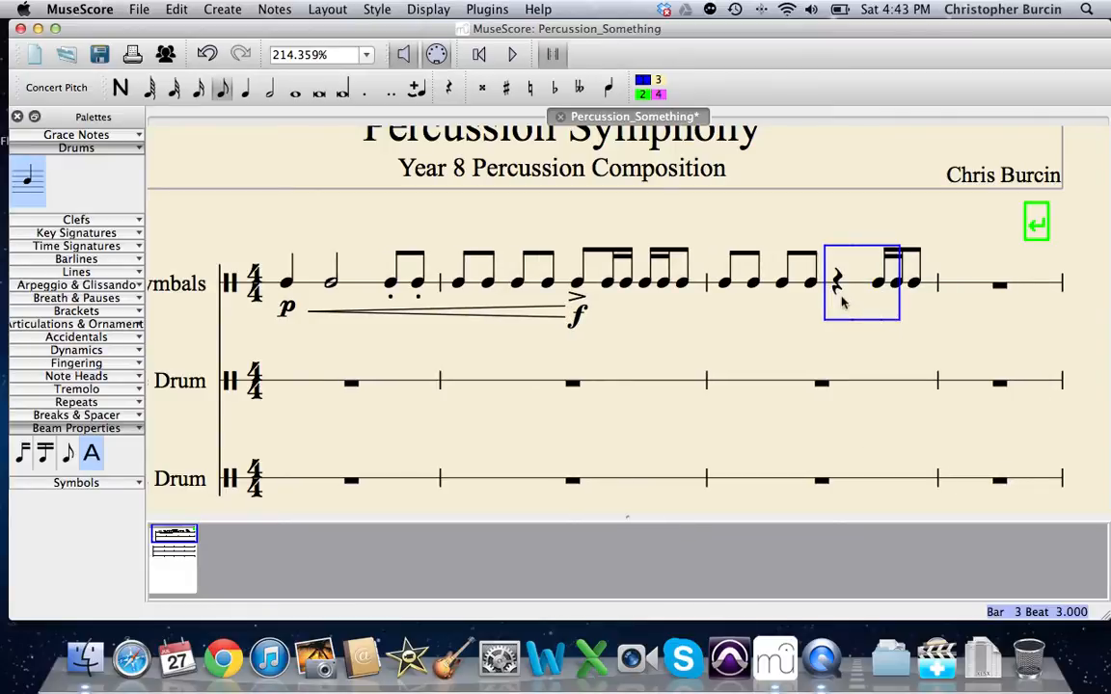
left_click(852, 354)
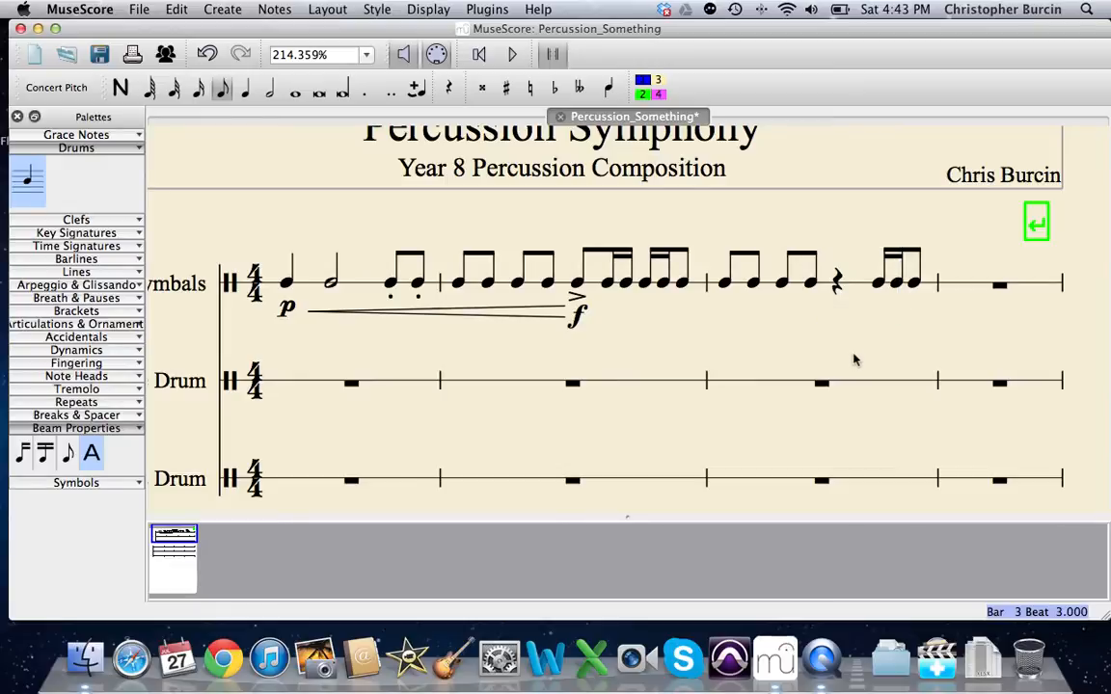
right_click(728, 290)
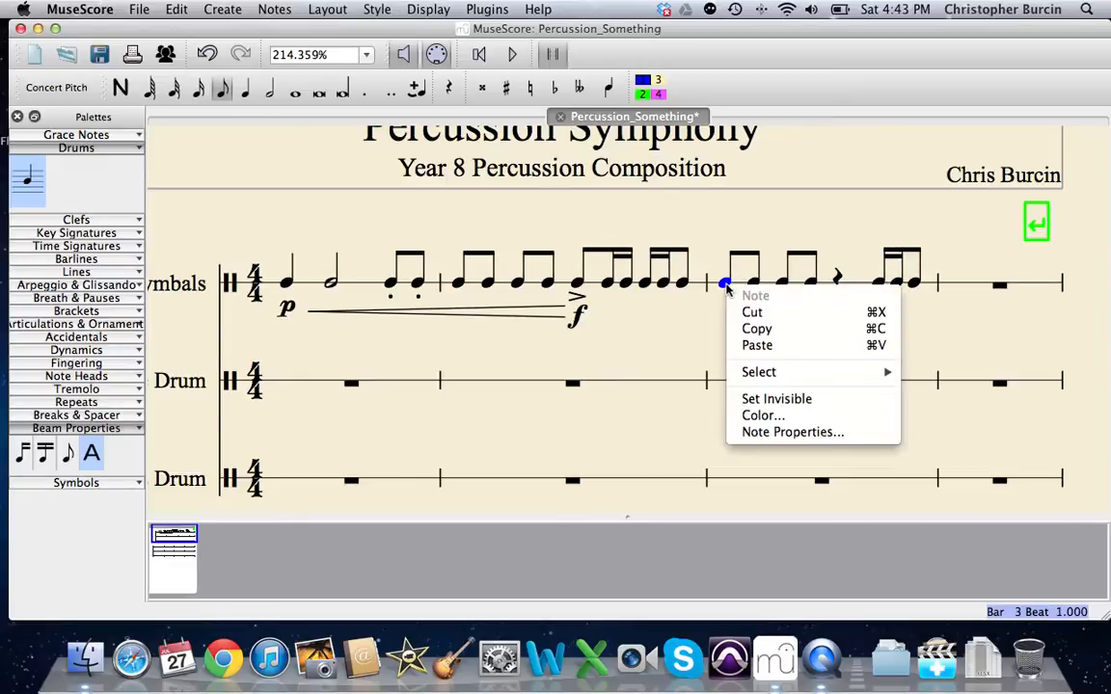
left_click(757, 345)
left_click(794, 346)
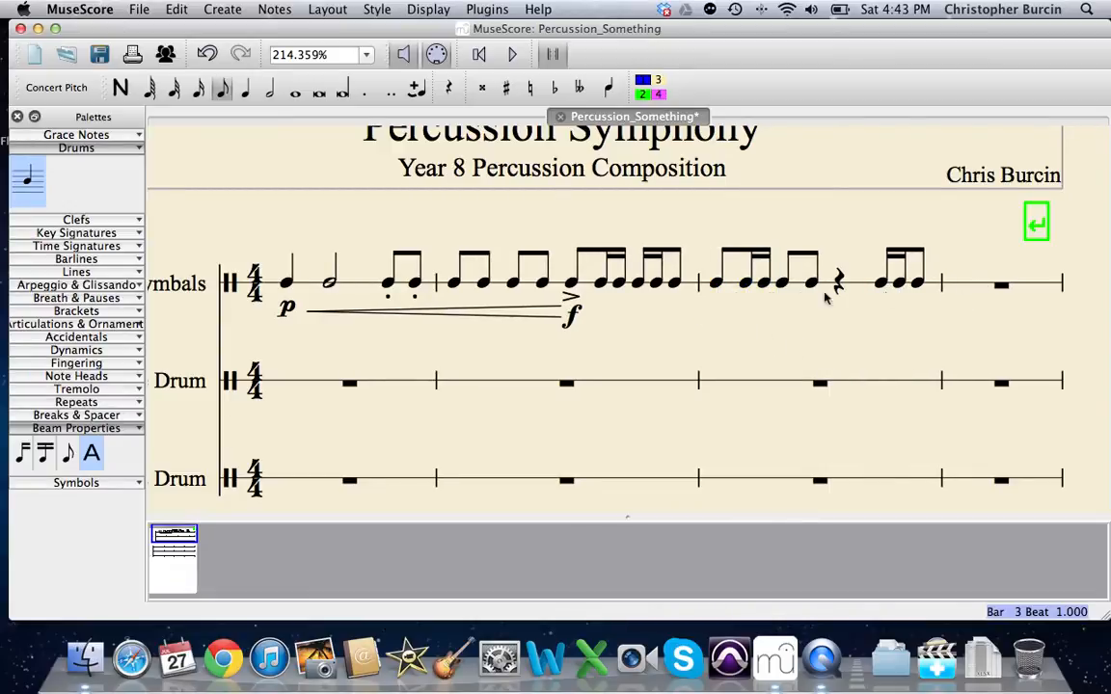
Step: Copy the eighth and two sixteenth notes on beat 1 of bar 3 and paste them at the start of Finger Cymbals bar 4
left_click(715, 284)
left_click(765, 285, "shift")
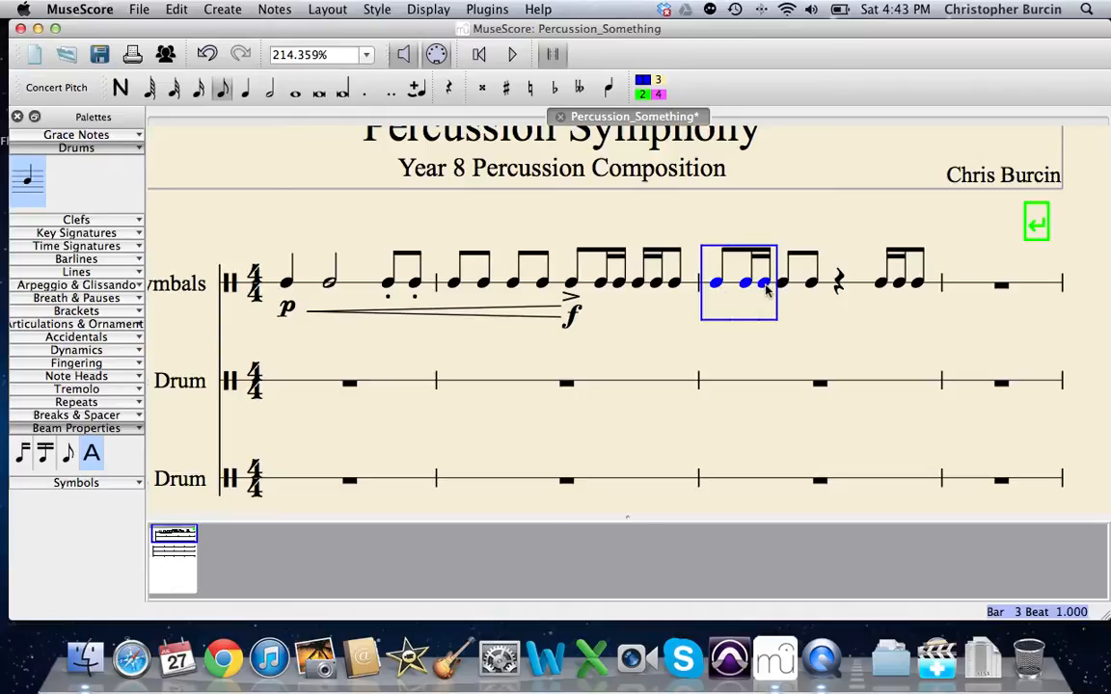
right_click(767, 289)
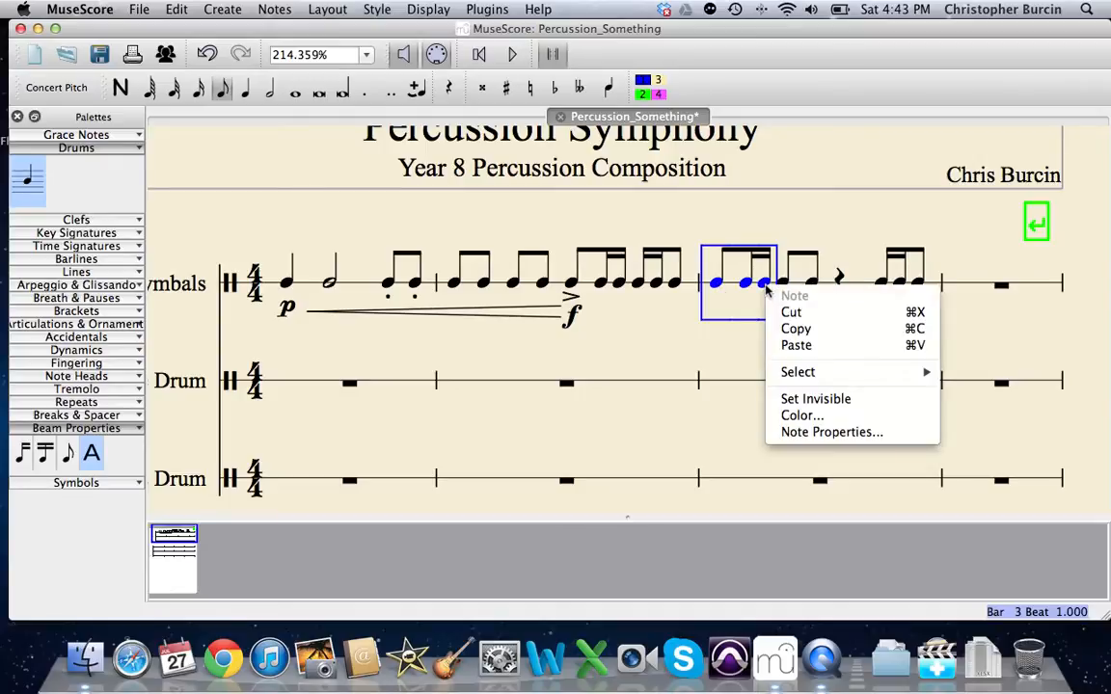
left_click(804, 330)
left_click(957, 288)
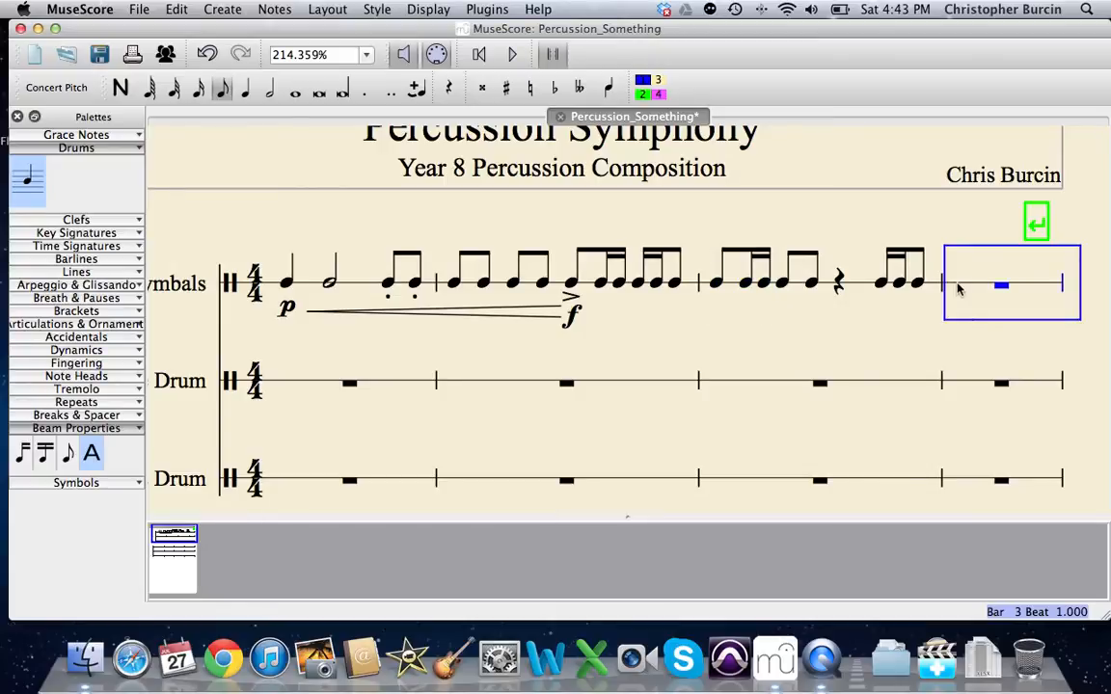
right_click(957, 289)
left_click(868, 361)
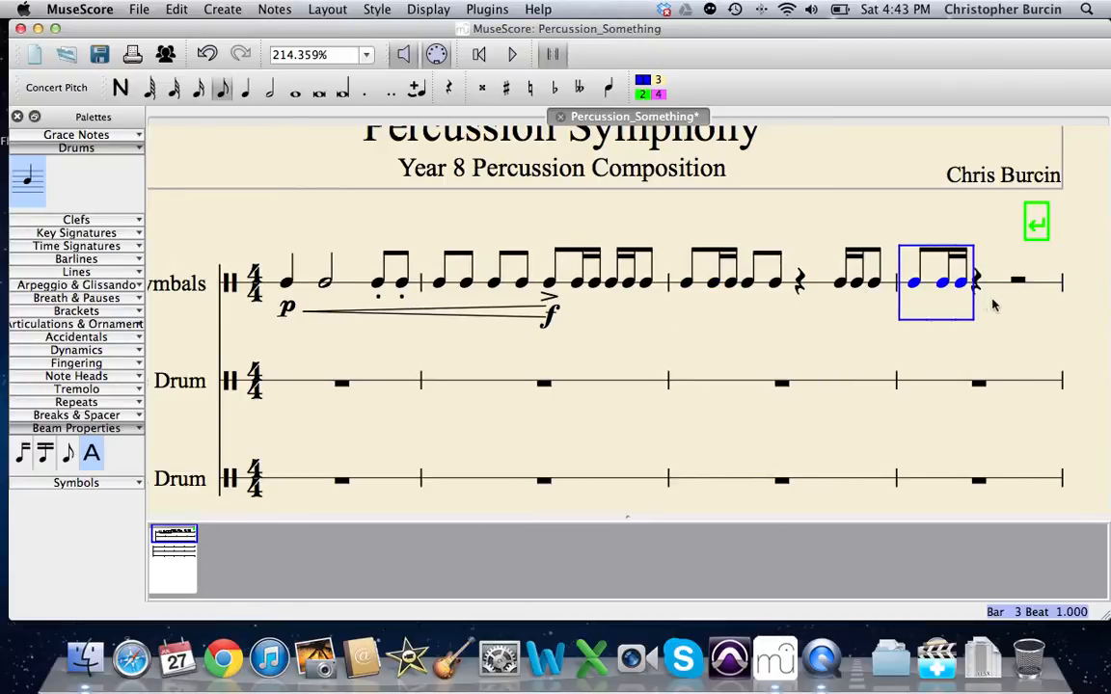
Step: Paste the copied one-beat rhythm onto the quarter rest on beat 2 of Finger Cymbals bar 4
left_click(914, 285)
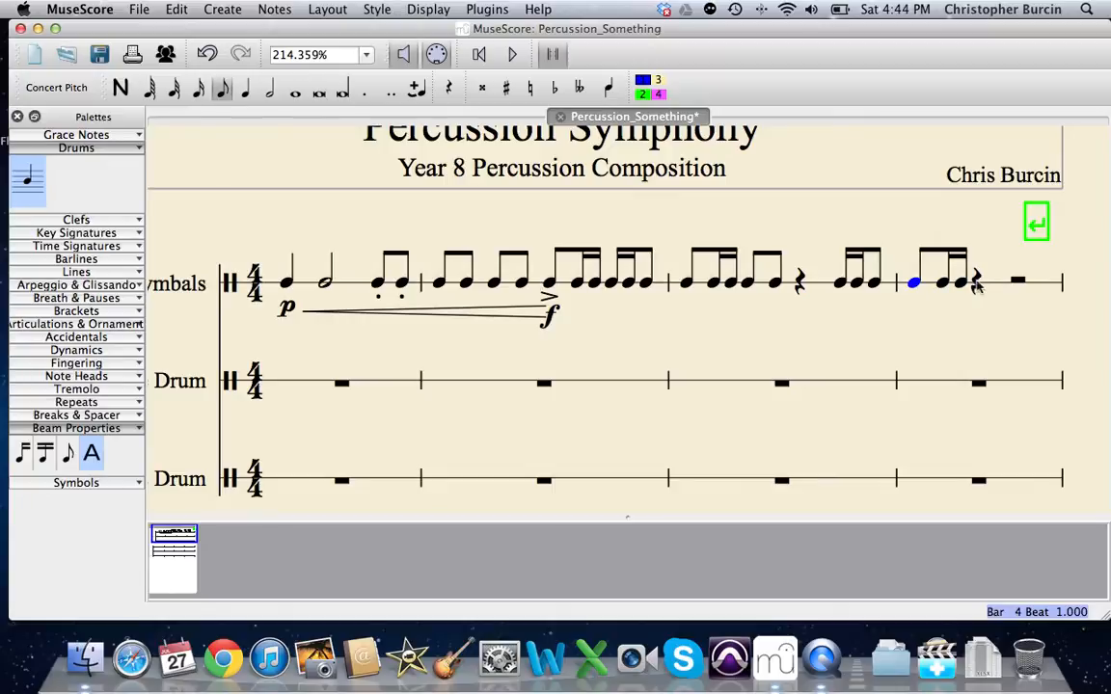
left_click(978, 282)
right_click(978, 284)
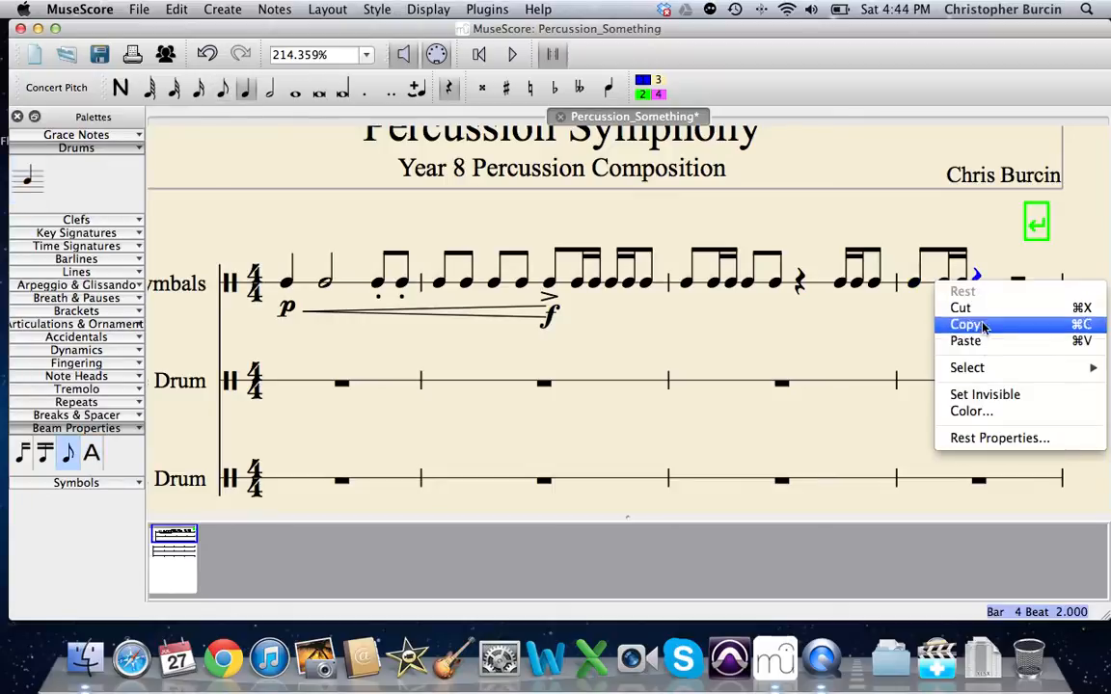
left_click(977, 349)
Step: Paste the copied one-beat rhythm onto the half rest on beat 3 of Finger Cymbals bar 4
key("Right")
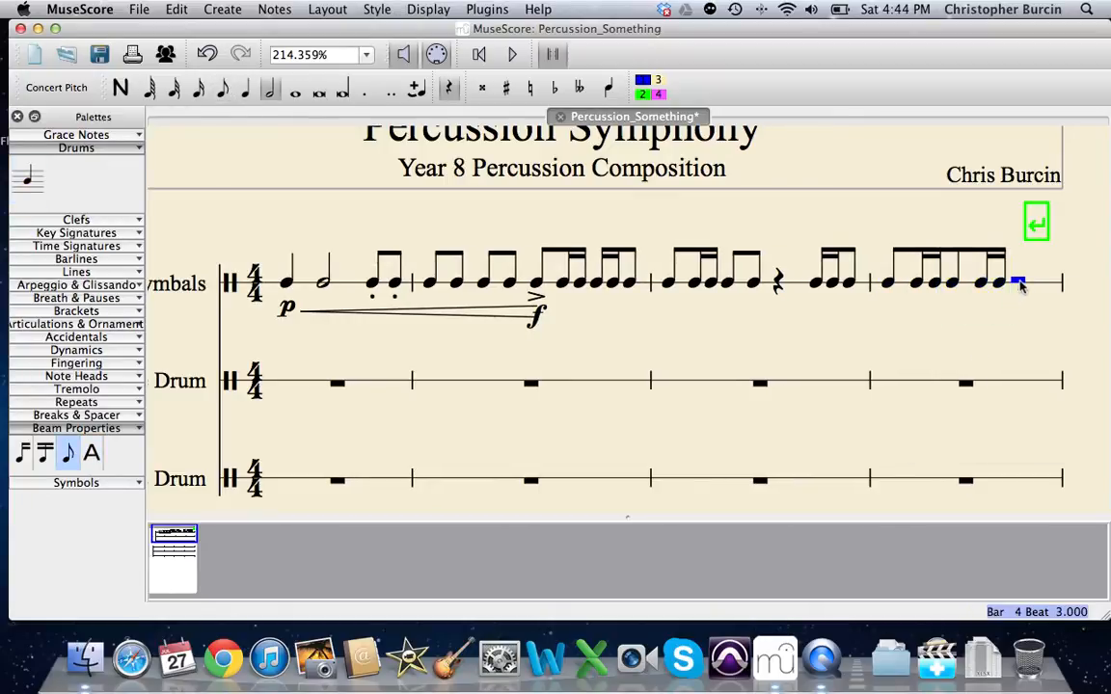
right_click(1010, 305)
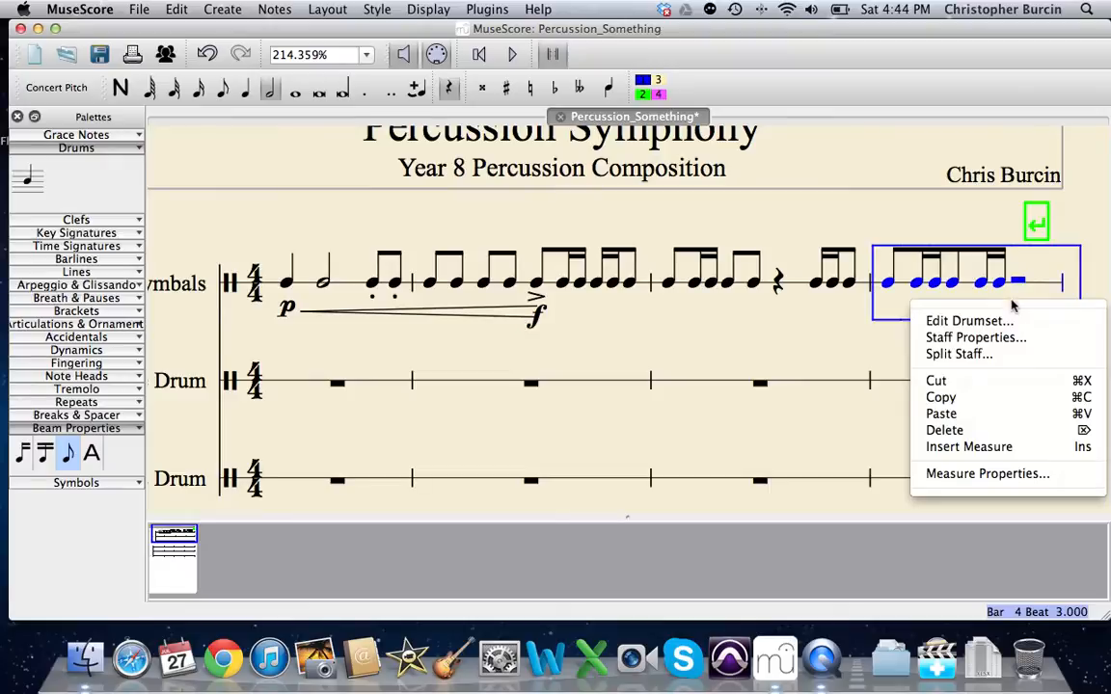
left_click(954, 416)
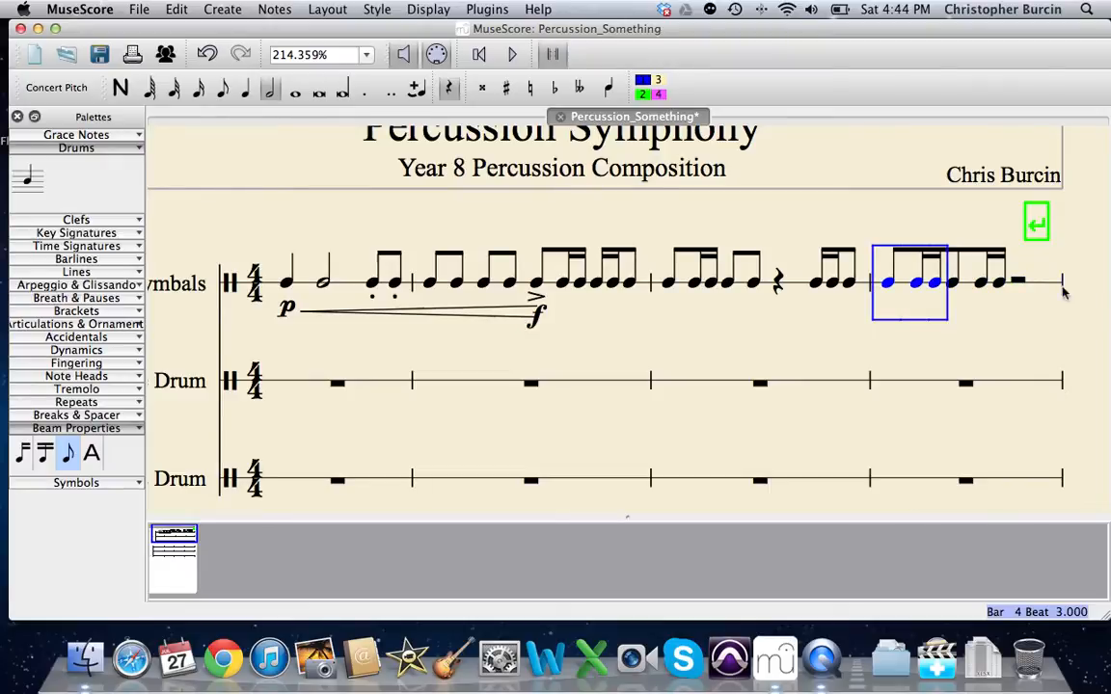
left_click(1019, 283)
right_click(1024, 284)
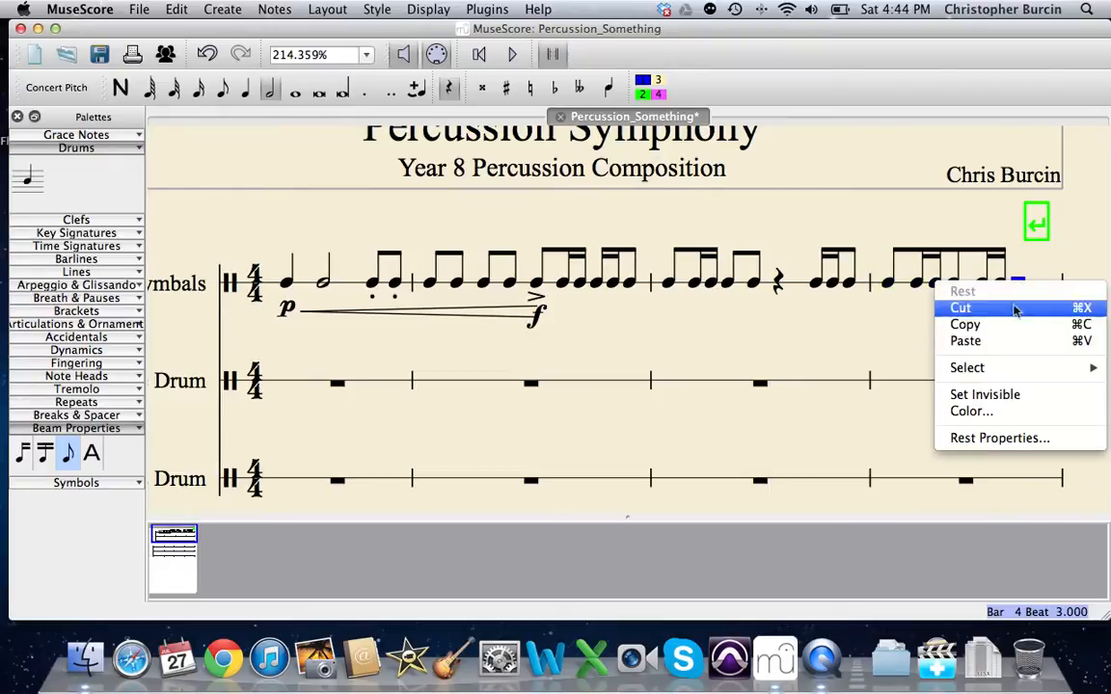
left_click(1011, 342)
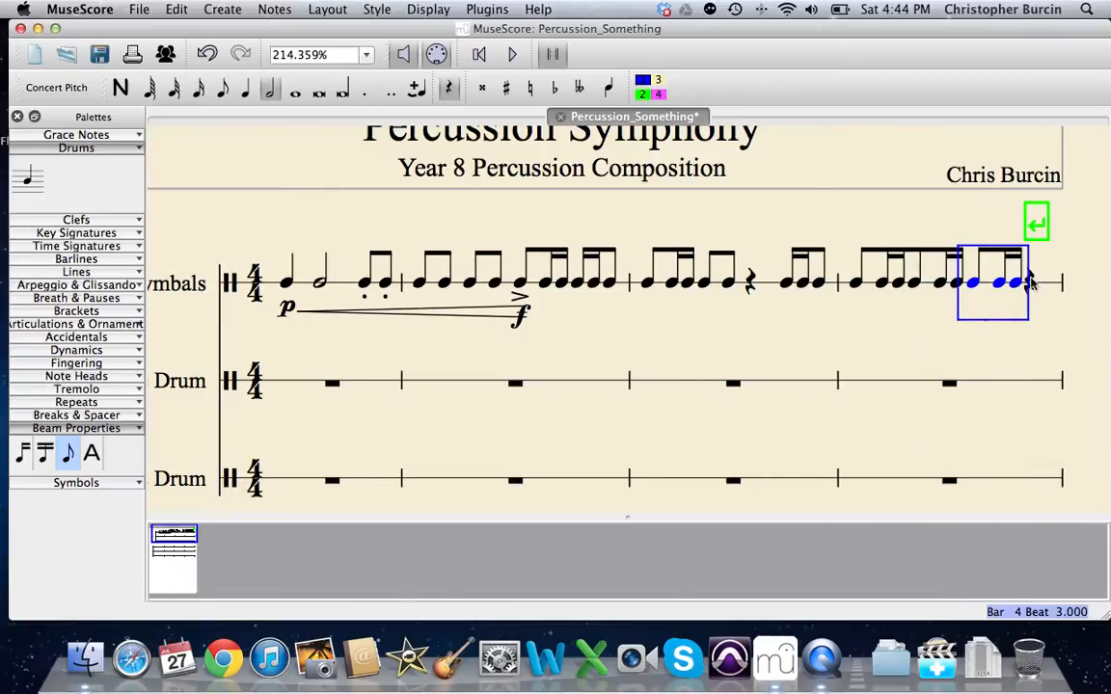
Step: Fill the remaining quarter rest on beat 4 of Finger Cymbals bar 4 by pasting the same one-beat rhythm
left_click(1030, 279)
right_click(1029, 280)
left_click(1007, 349)
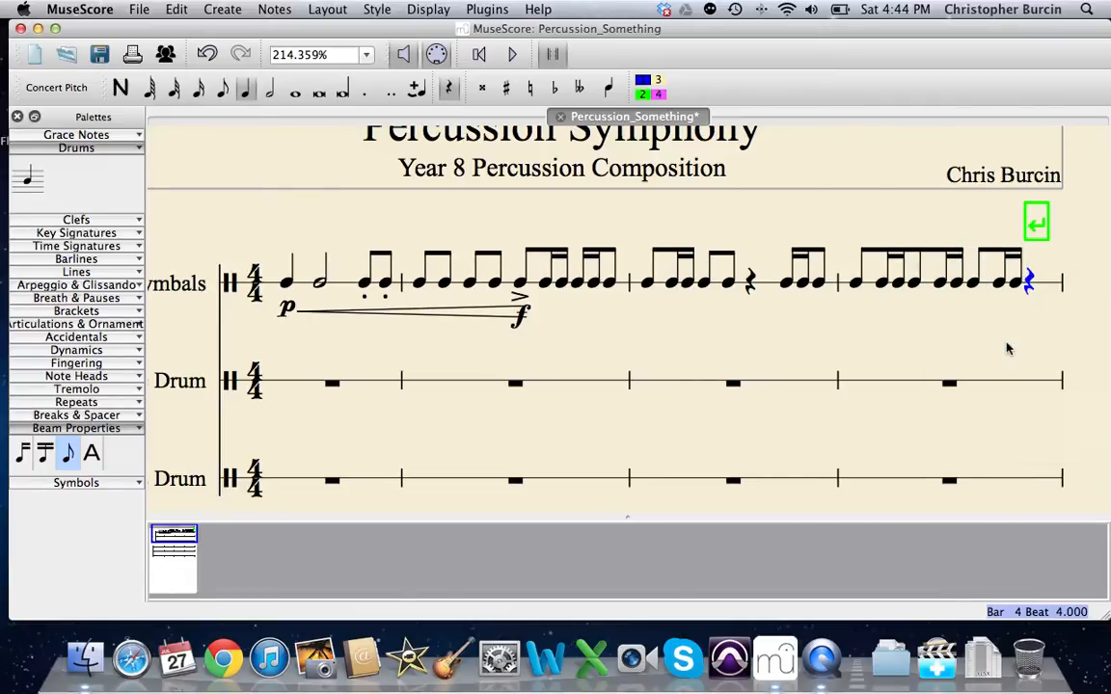
left_click(856, 306)
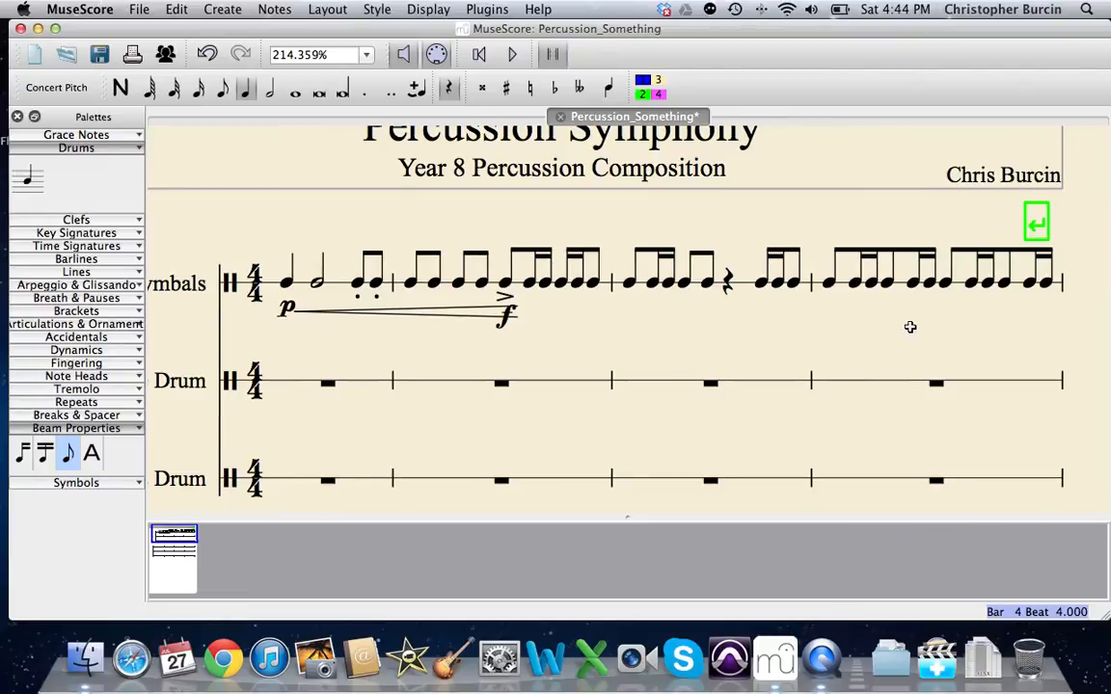
Step: Apply the start-beam property to the first notes of beats 2 and 4 in Finger Cymbals bar 4, so each beat is beamed separately
left_click_drag(911, 325, 533, 346)
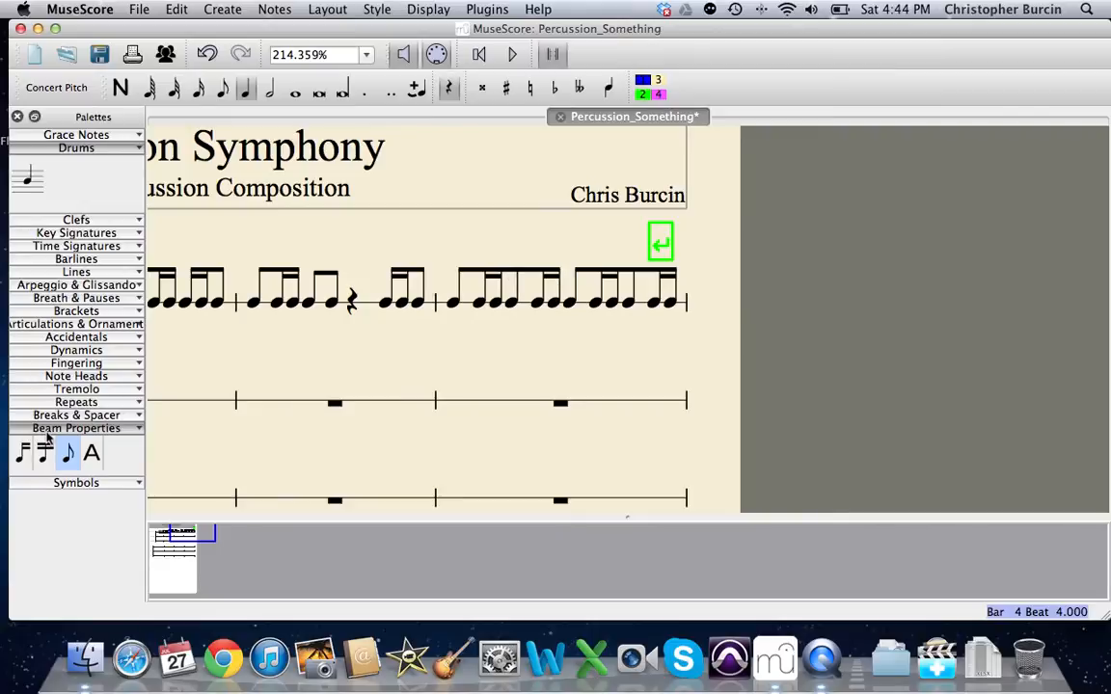
left_click_drag(23, 461, 511, 307)
left_click_drag(23, 453, 629, 307)
Step: Flip the stems of the first beamed group in Finger Cymbals bar 4 downward and back upward
left_click(454, 305)
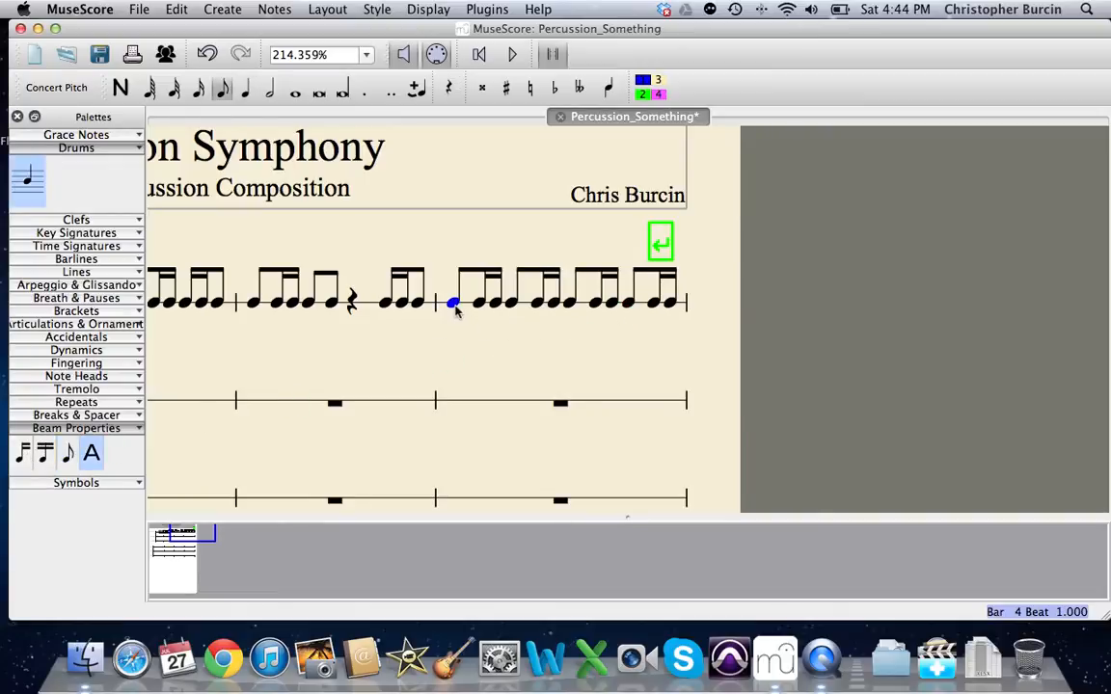
key("x")
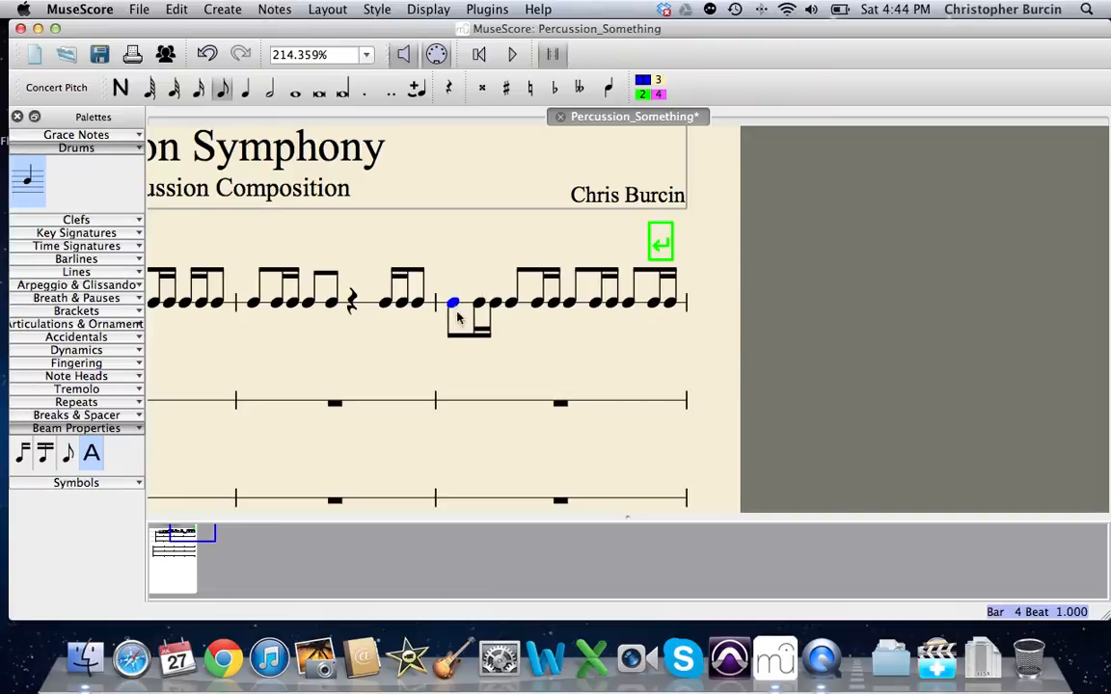
key("x")
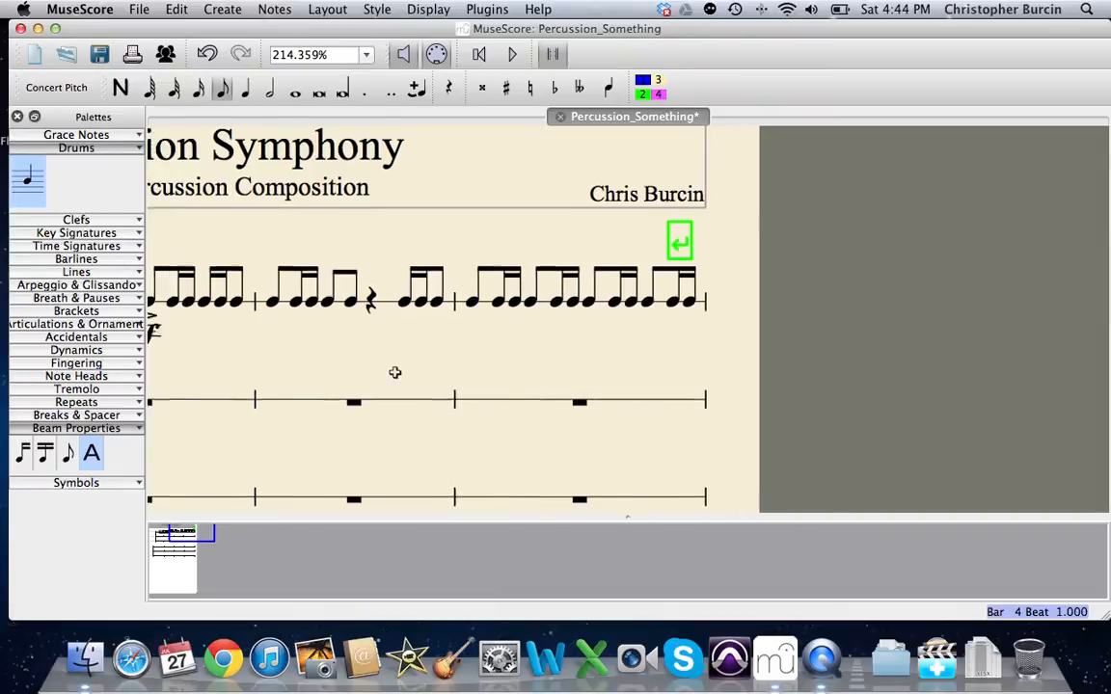
Step: Copy bar 4 of the Finger Cymbals part and paste it into bar 2 of the Snare Drum part
left_click_drag(394, 372, 730, 341)
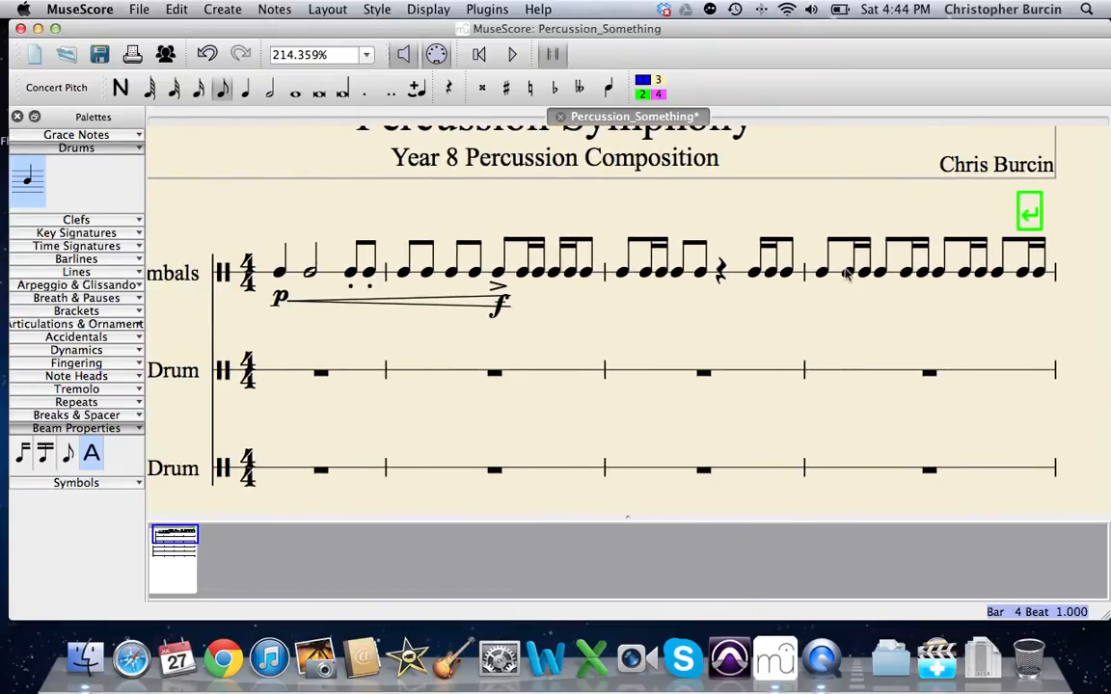
left_click(895, 278)
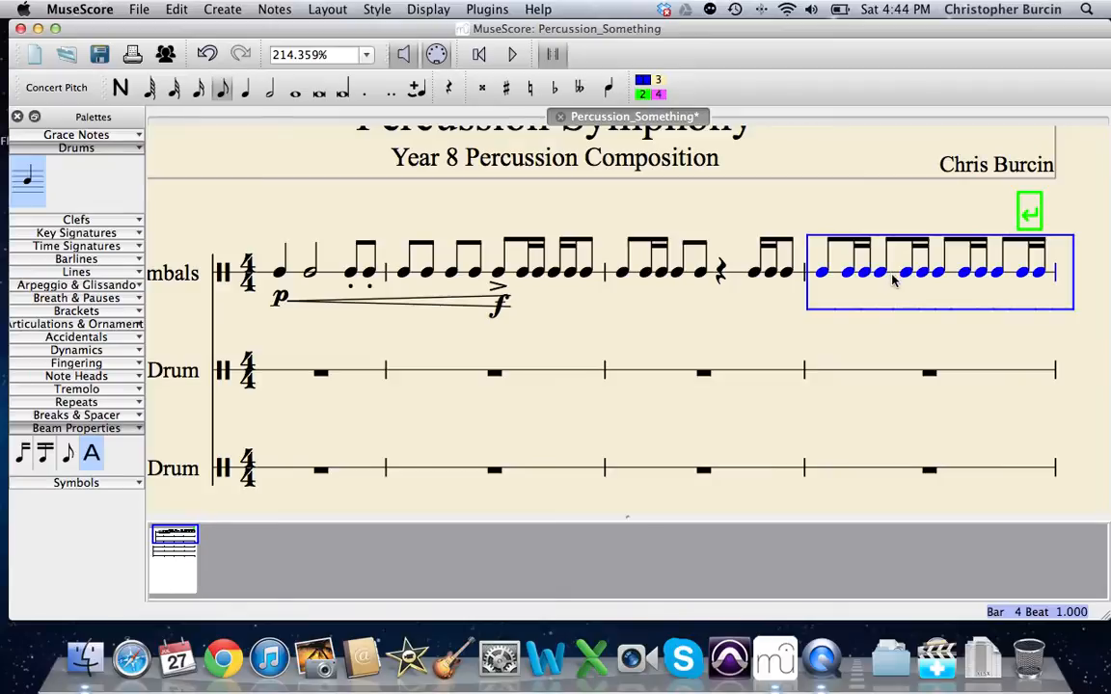
right_click(899, 339)
left_click(940, 391)
left_click_drag(625, 421, 686, 386)
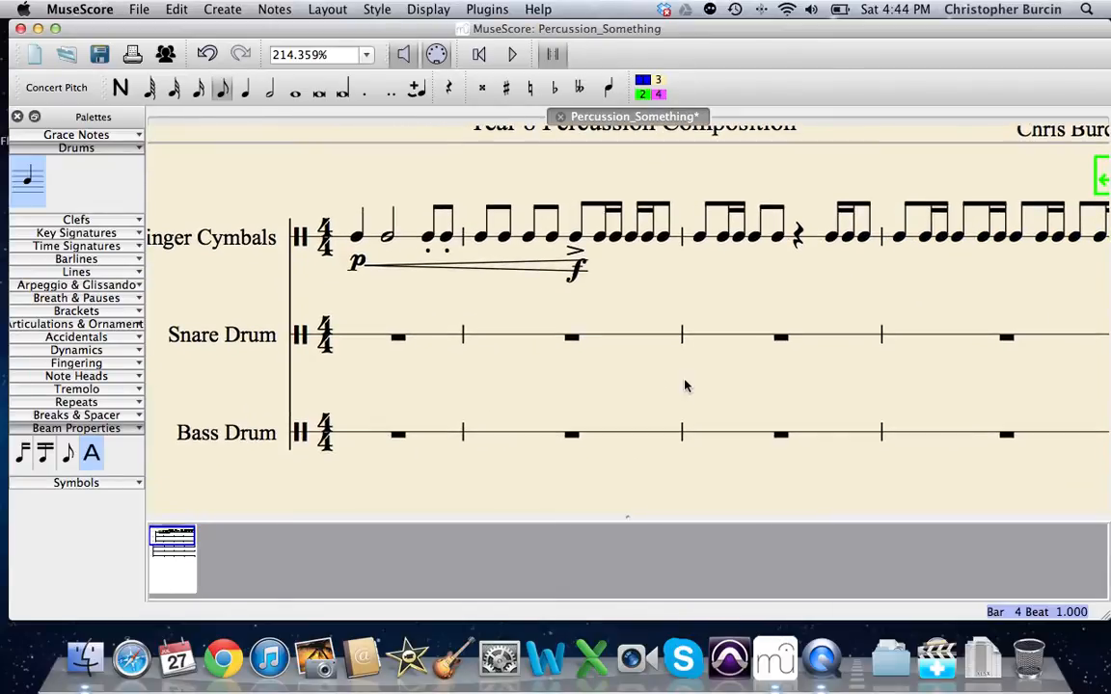
left_click(571, 337)
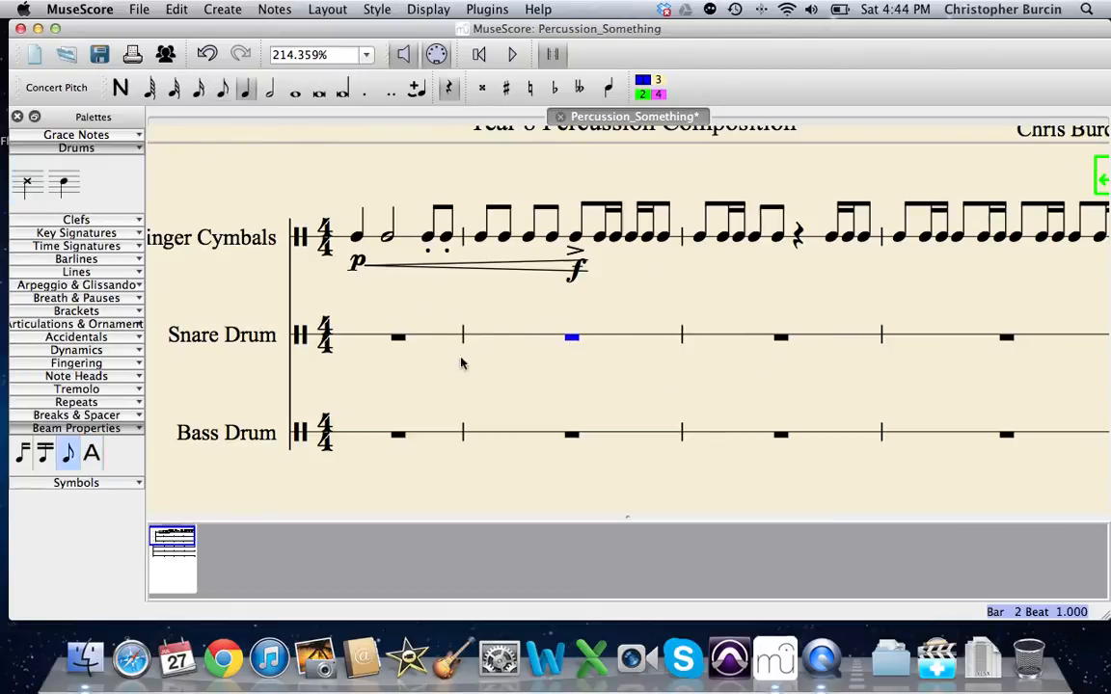
right_click(574, 339)
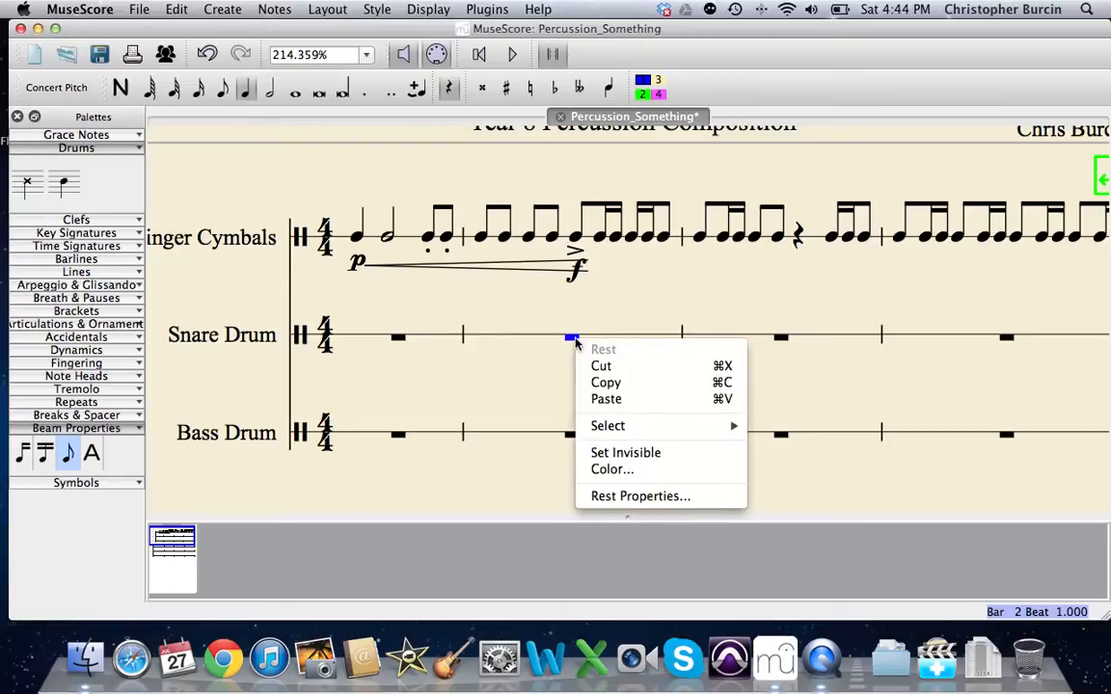
left_click(607, 400)
left_click(431, 418)
scroll(431, 385, "down", 3)
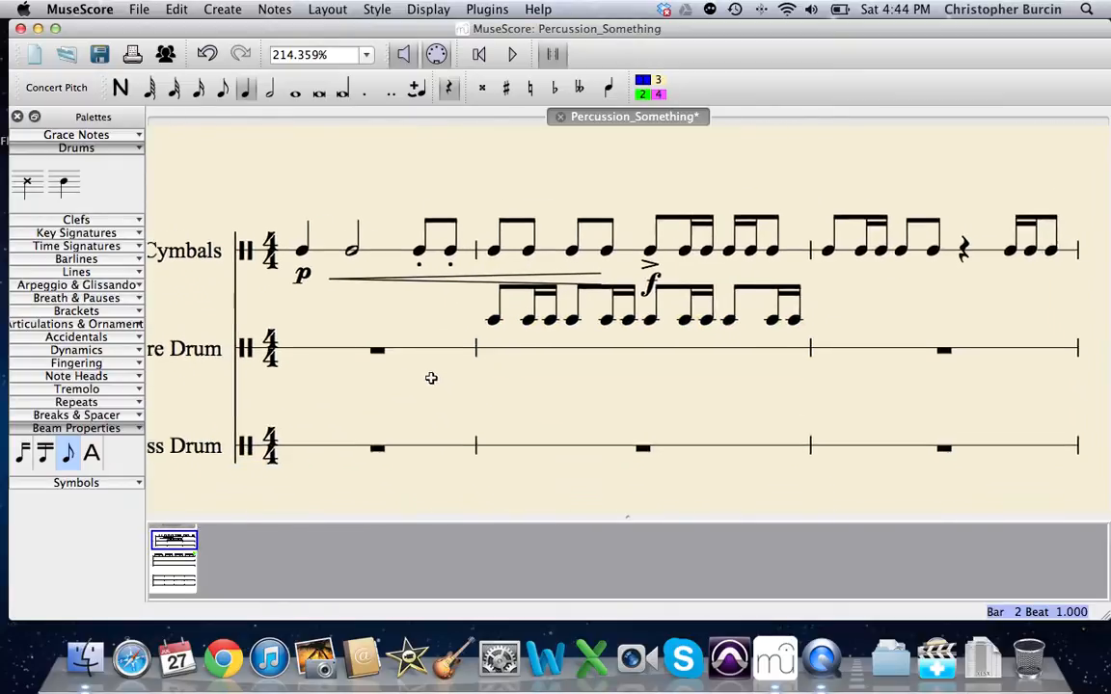
key("space")
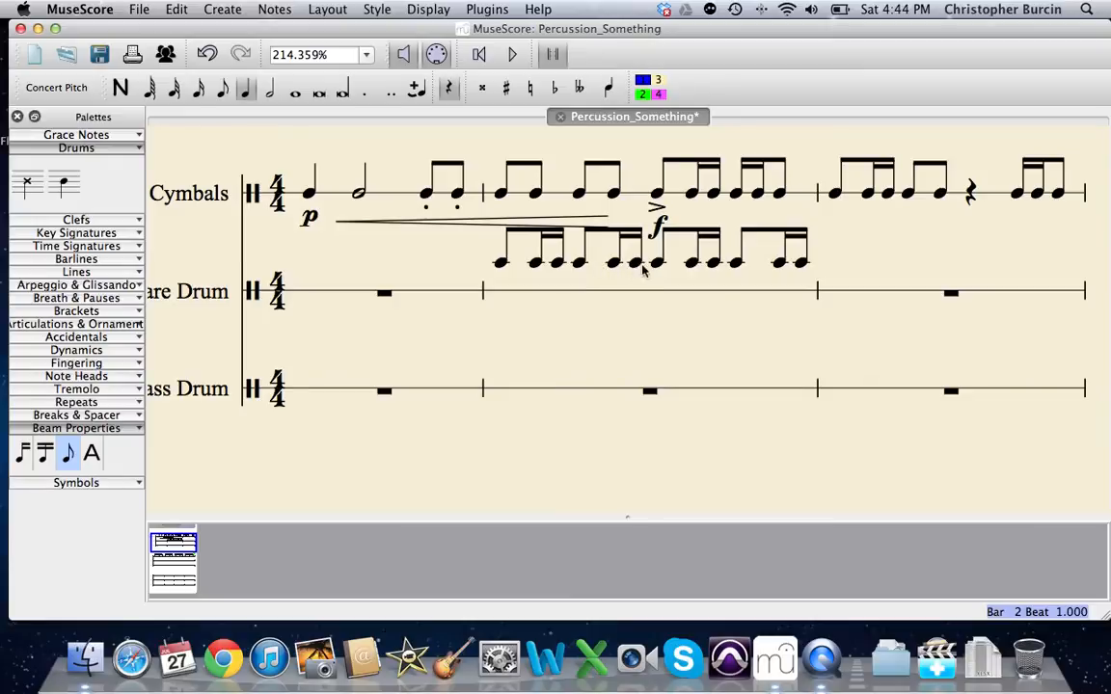
Step: Lower all the pasted notes in Snare Drum bar 2 onto the staff line, using the normal notehead sound instead of the cross notehead
left_click(503, 270)
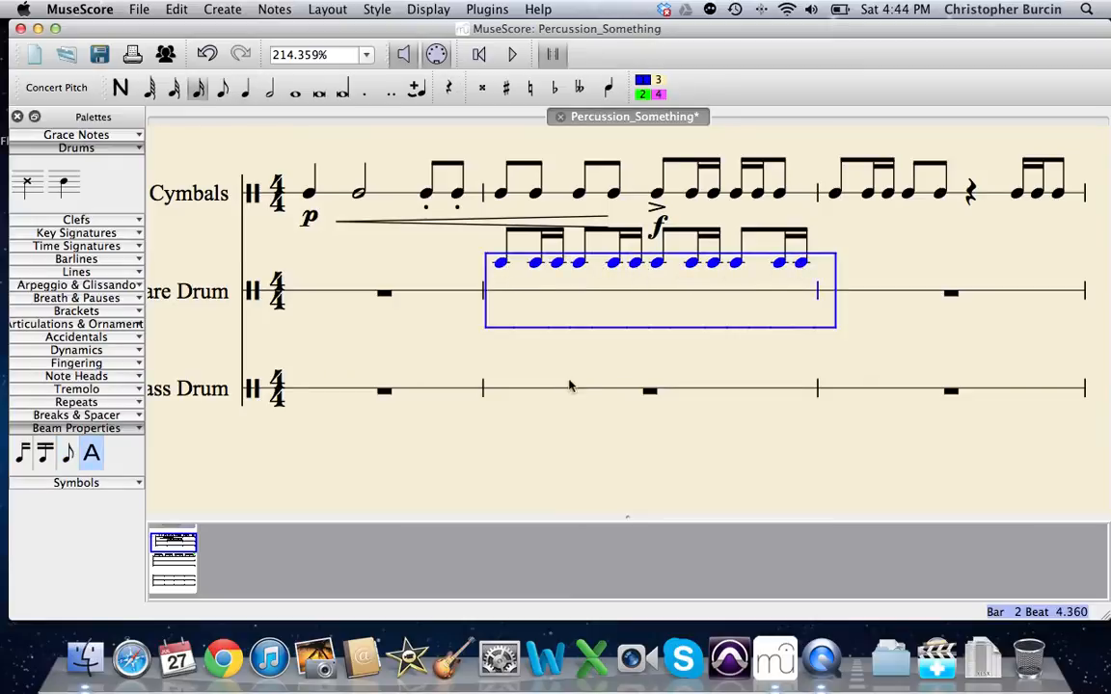
key("Down")
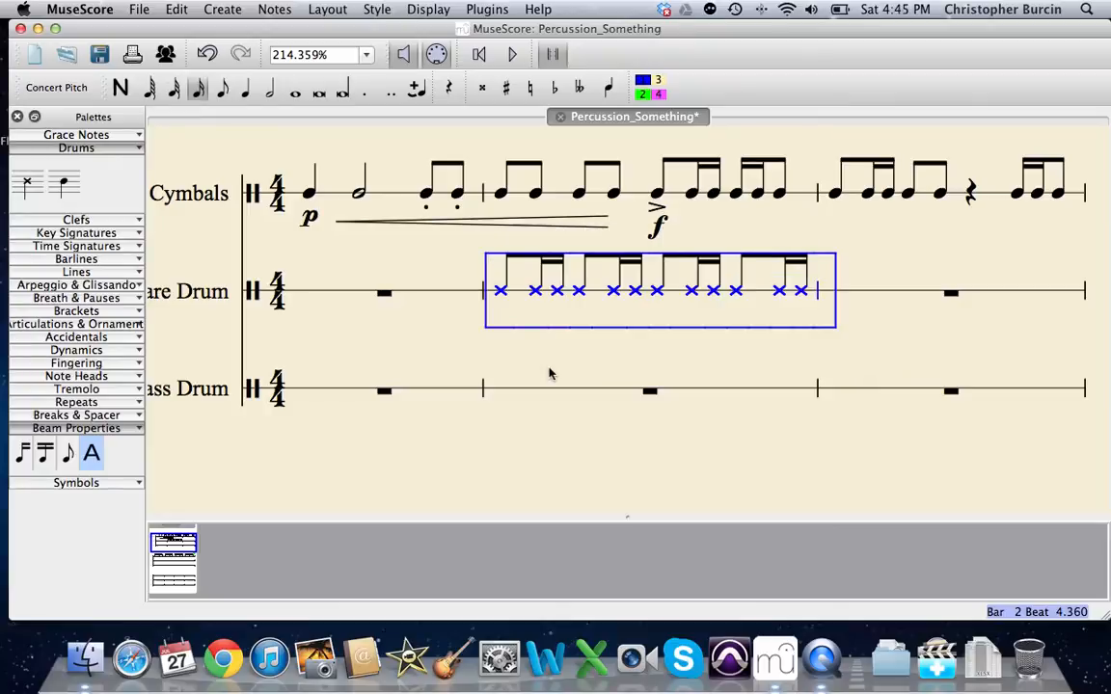
key("Down")
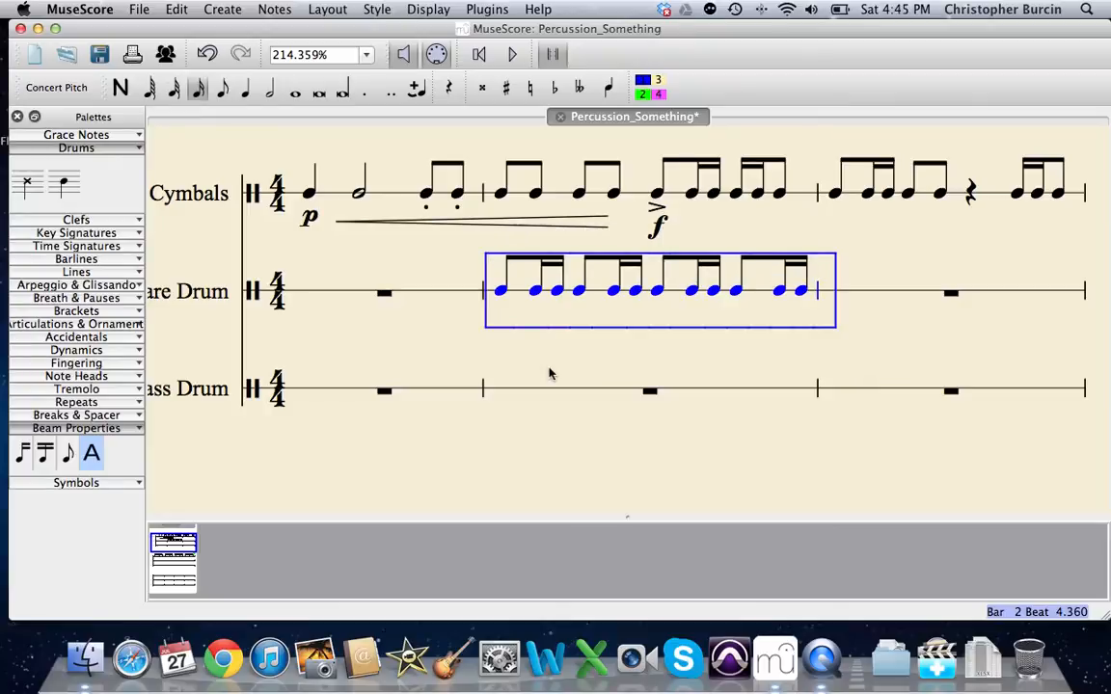
key("Down")
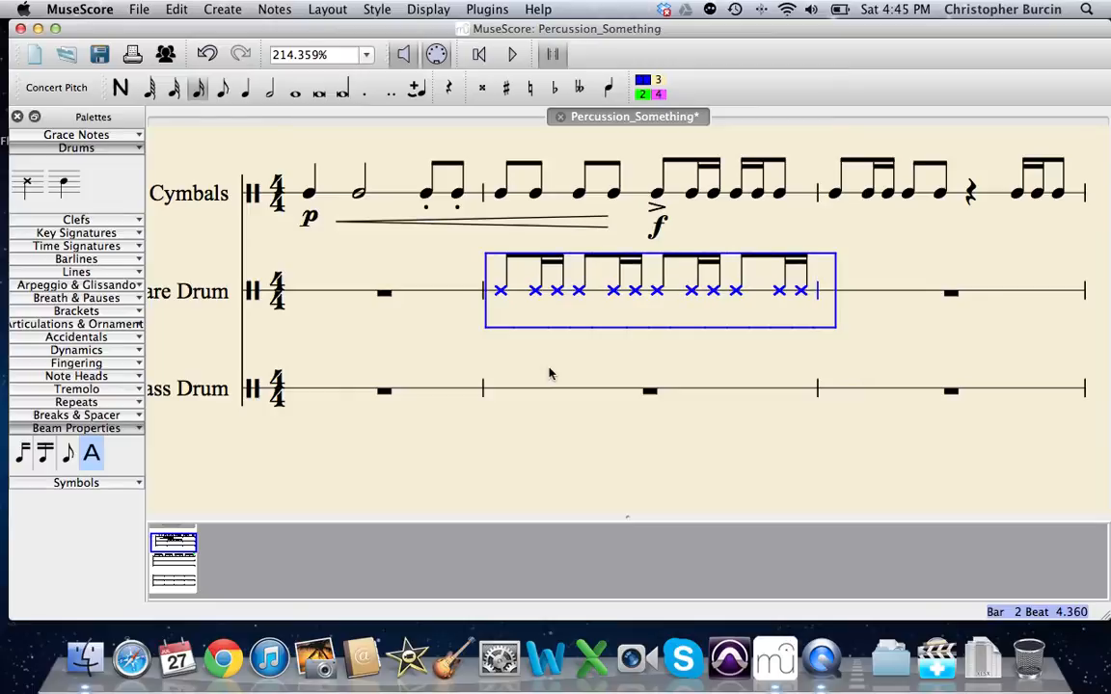
key("Up")
key("Down")
key("Up")
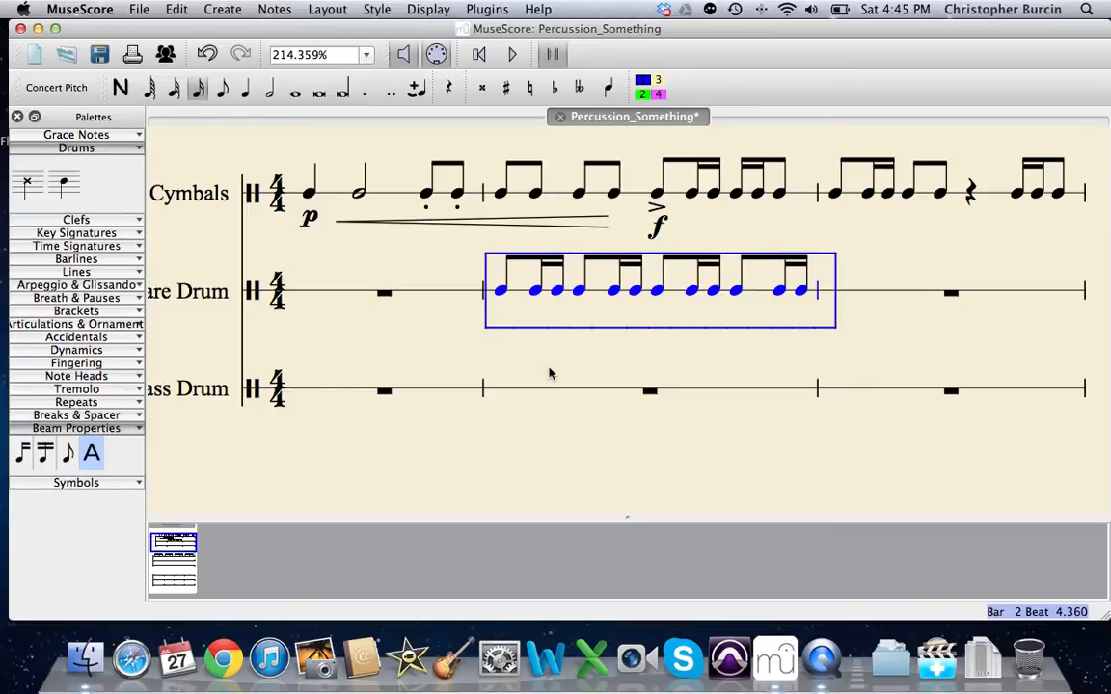
Step: Switch the notes in Snare Drum bar 2 to cross noteheads and back to normal noteheads
key("Down")
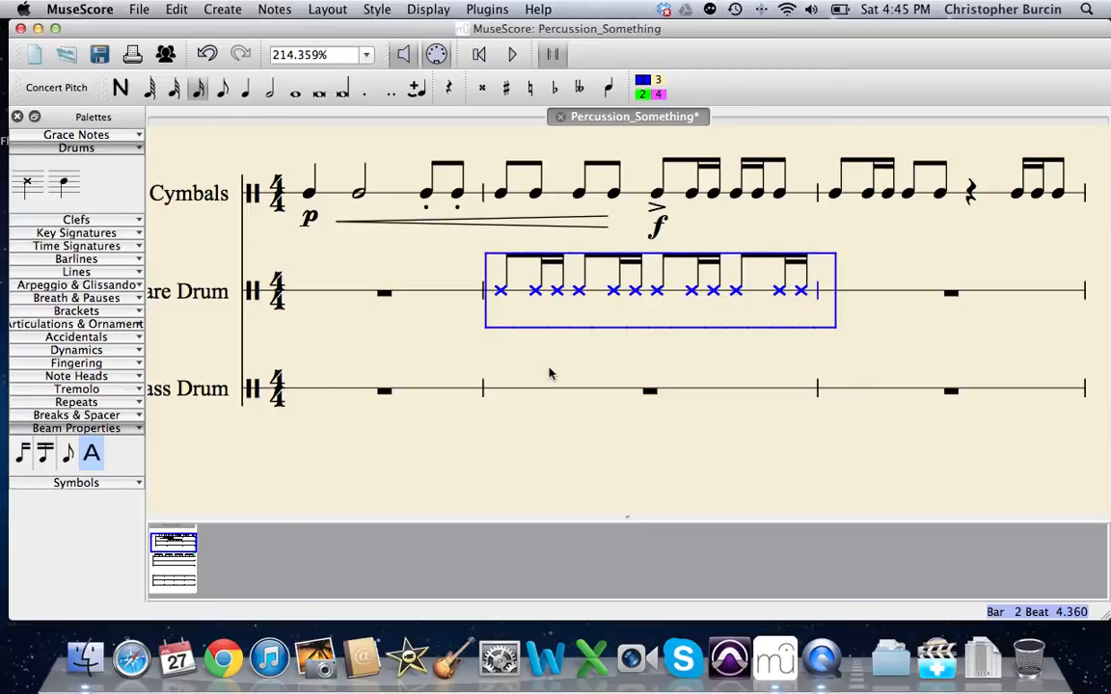
key("Up")
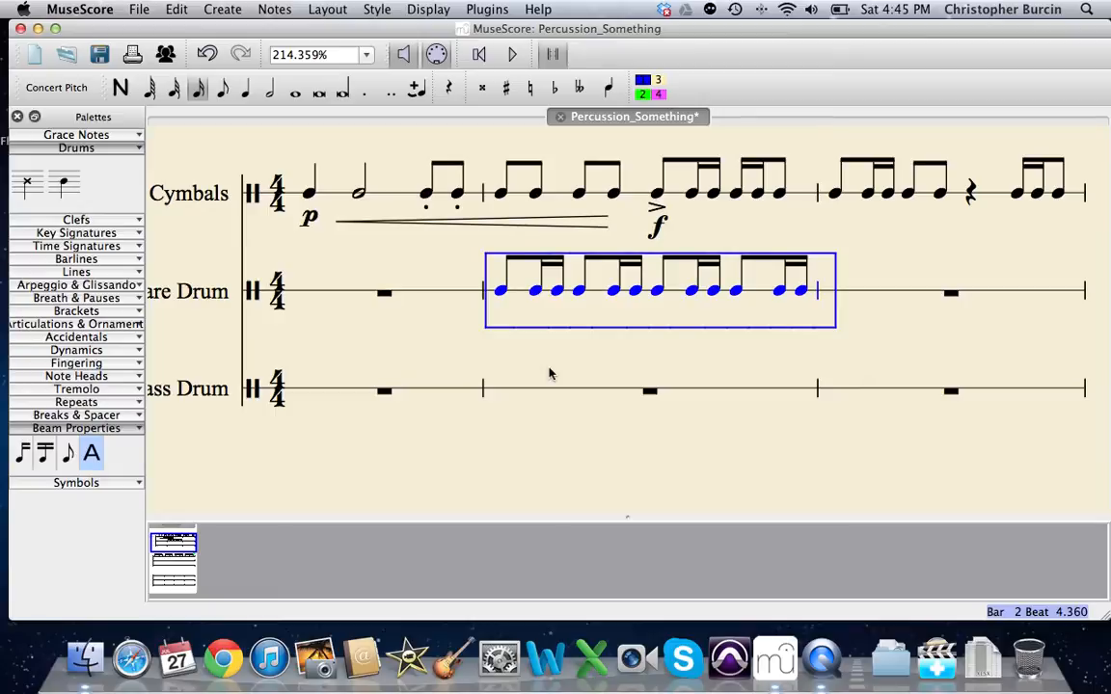
Step: Copy Snare Drum bar 2 into Bass Drum bar 1 and raise the pasted notes onto the staff line
right_click(622, 311)
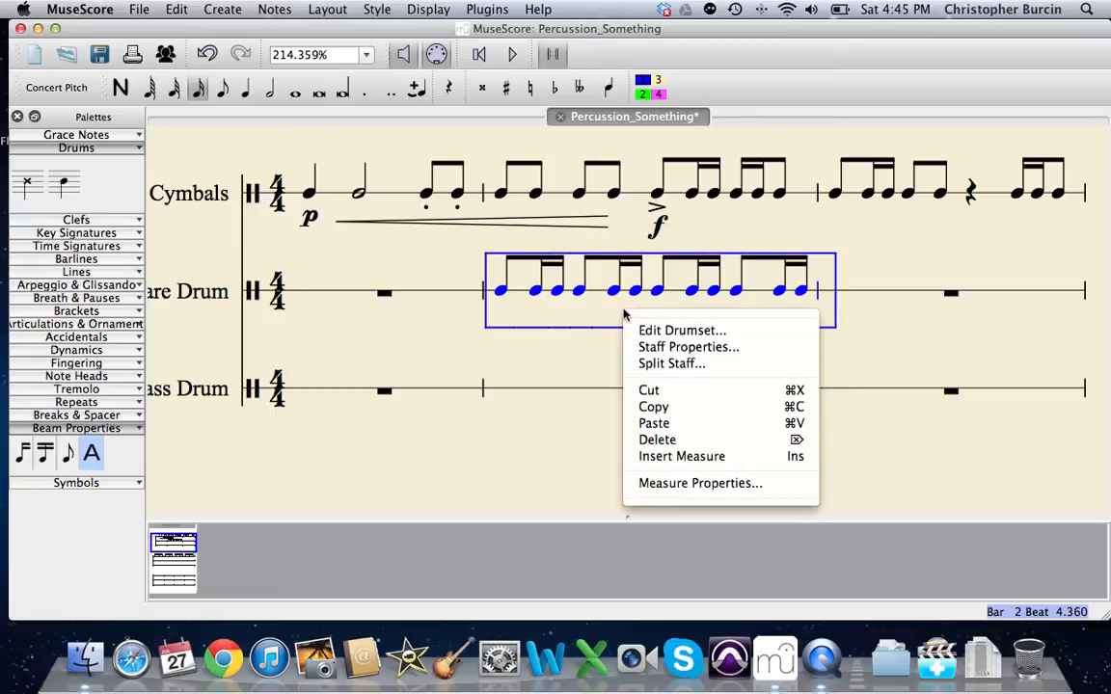
left_click(663, 407)
left_click(351, 391)
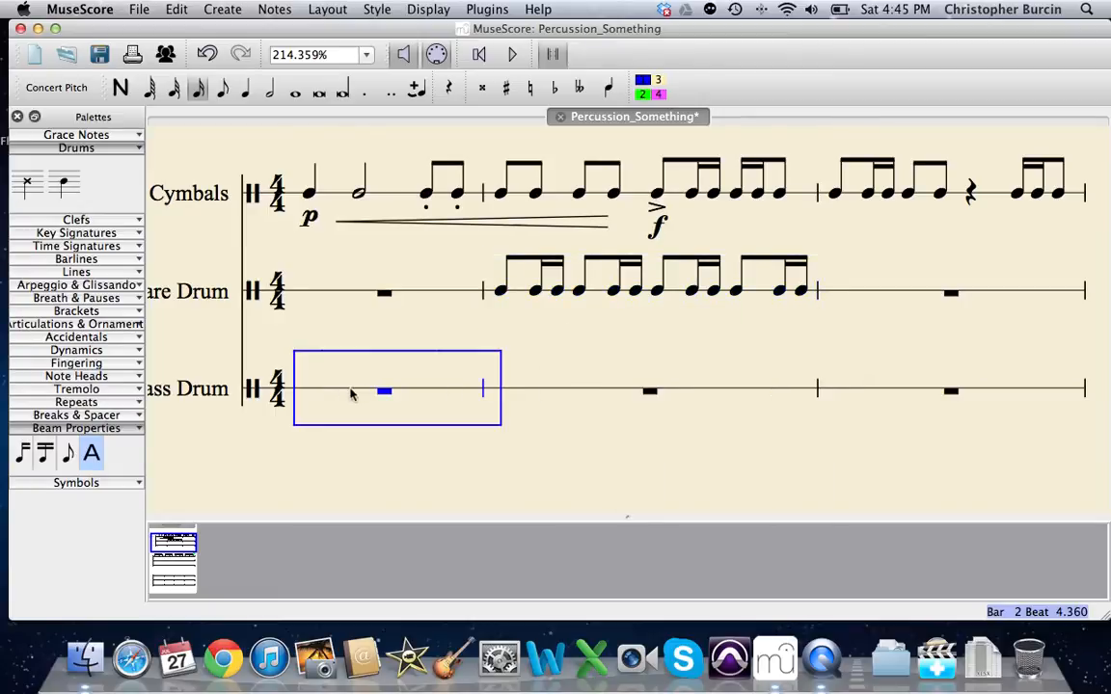
right_click(351, 392)
left_click(424, 503)
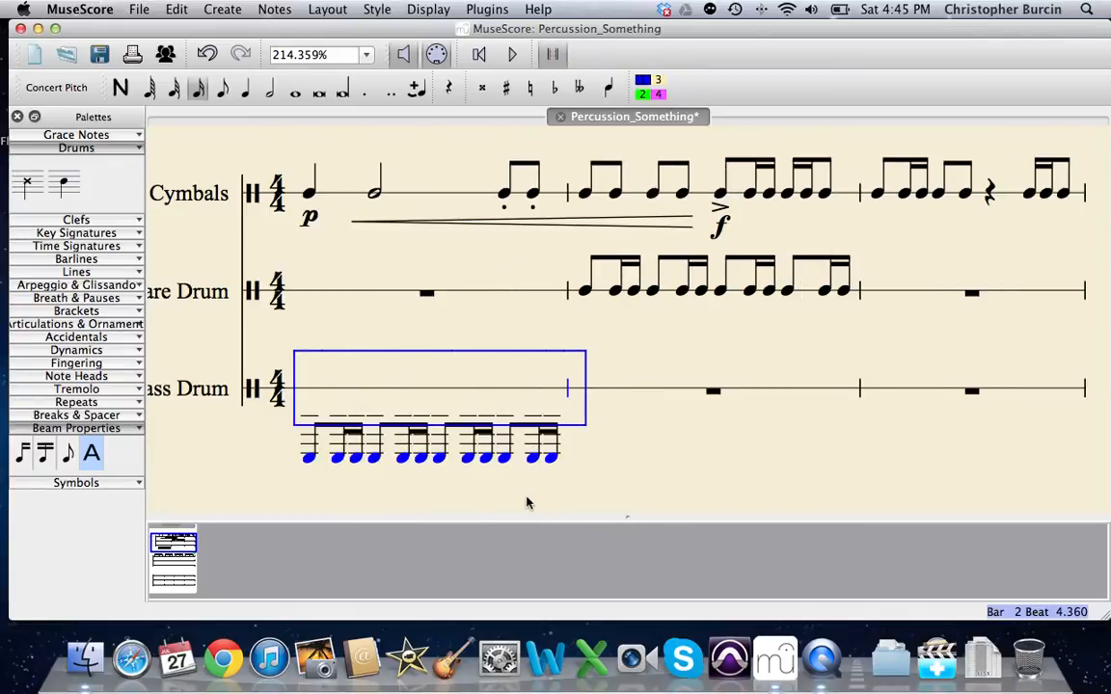
key("Up")
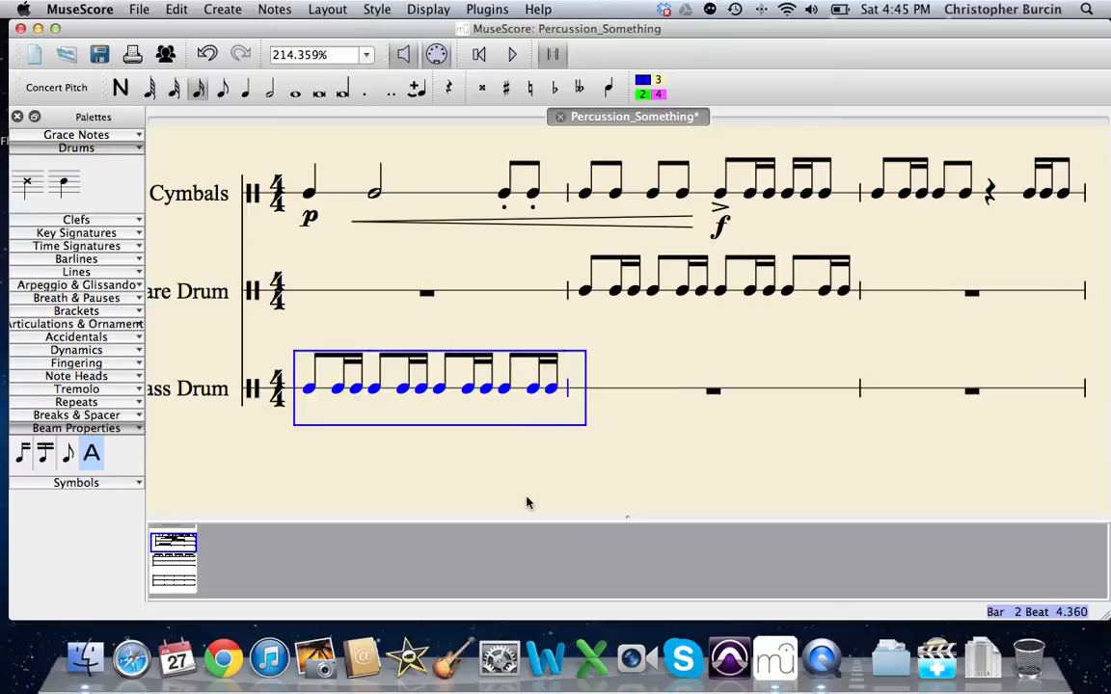
left_click(637, 466)
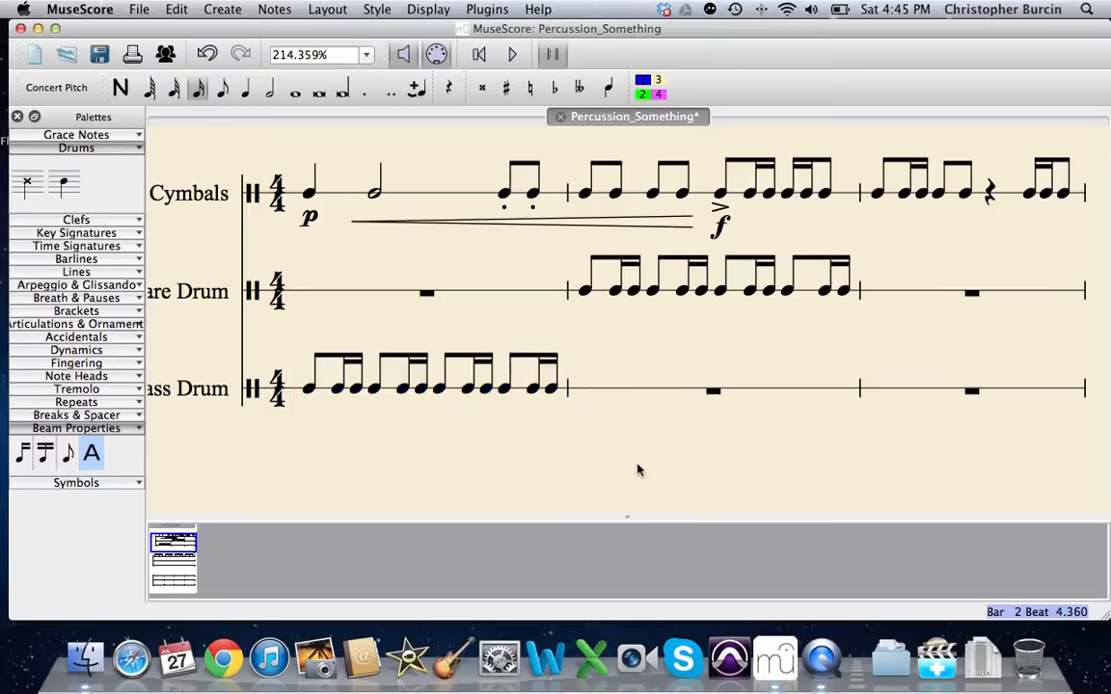
Step: Look over the first two systems of the score, up close and with the page zoomed out
left_click_drag(609, 474, 636, 479)
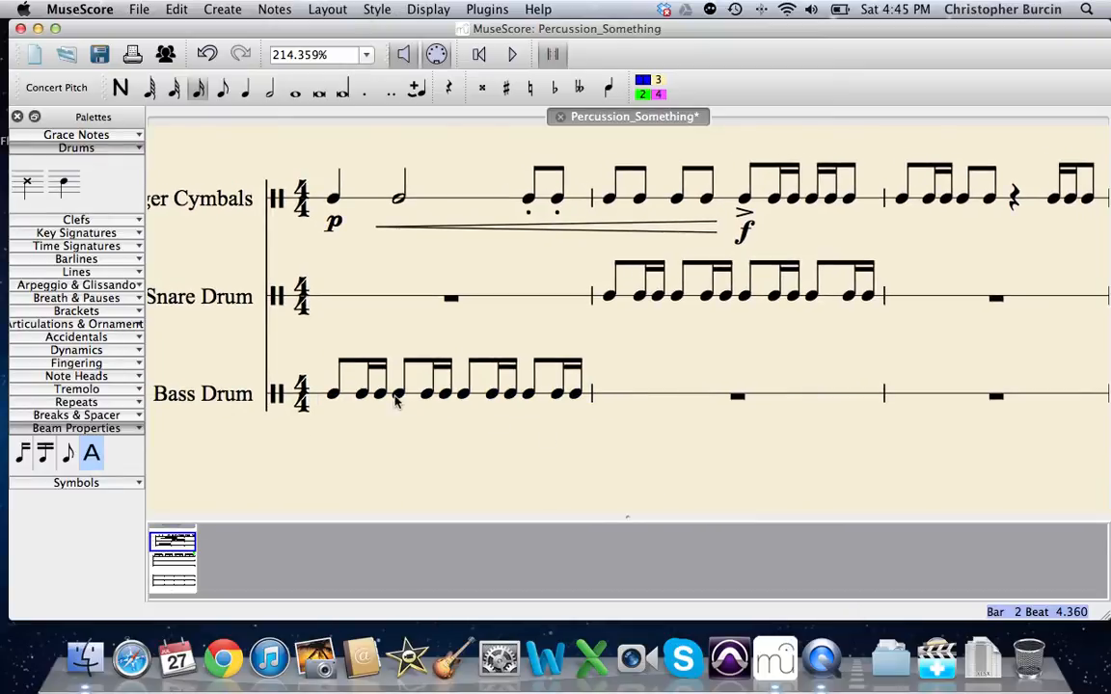
left_click_drag(788, 337, 949, 226)
left_click_drag(812, 383, 841, 284)
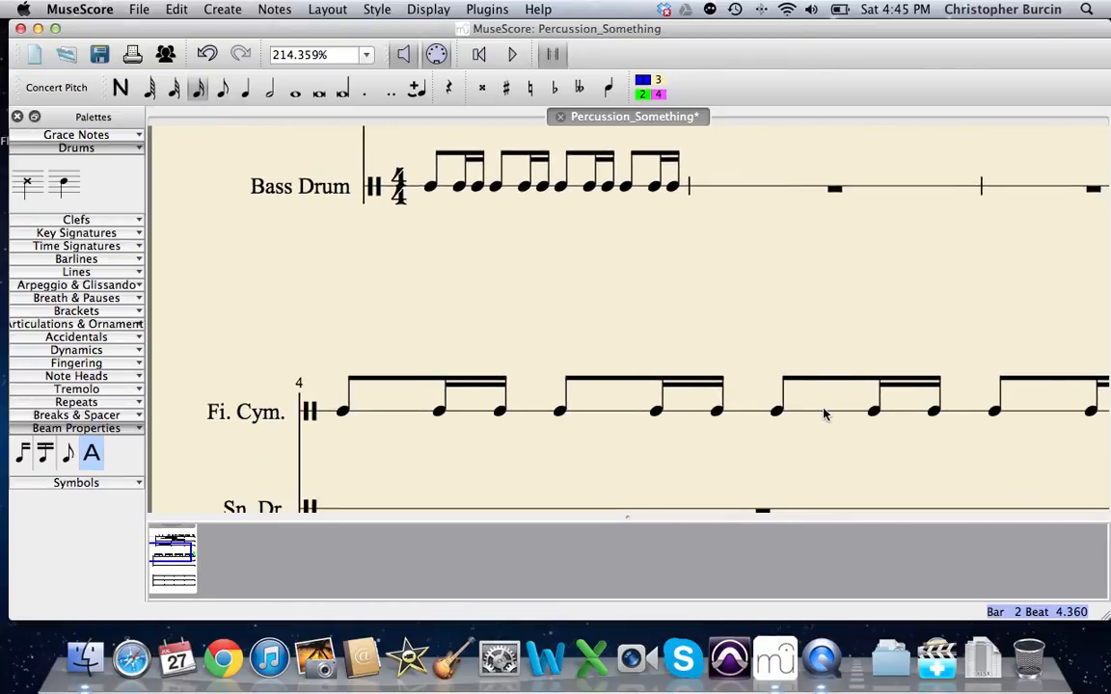
left_click_drag(841, 285, 736, 494)
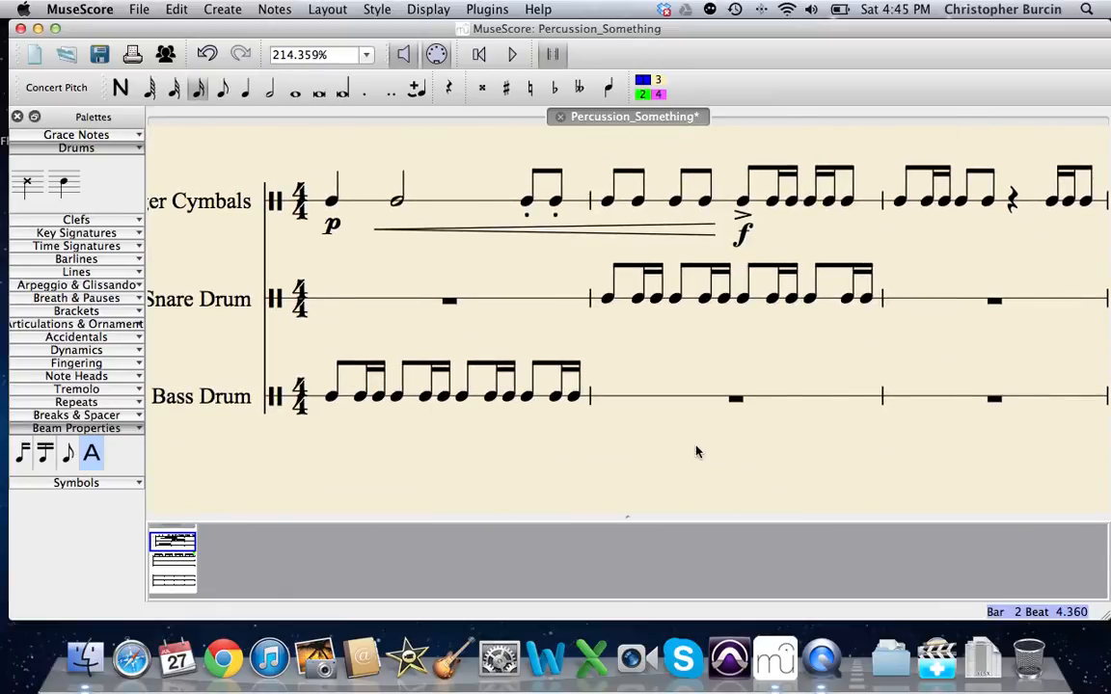
scroll(697, 452, "down", 4)
scroll(697, 450, "down", 2)
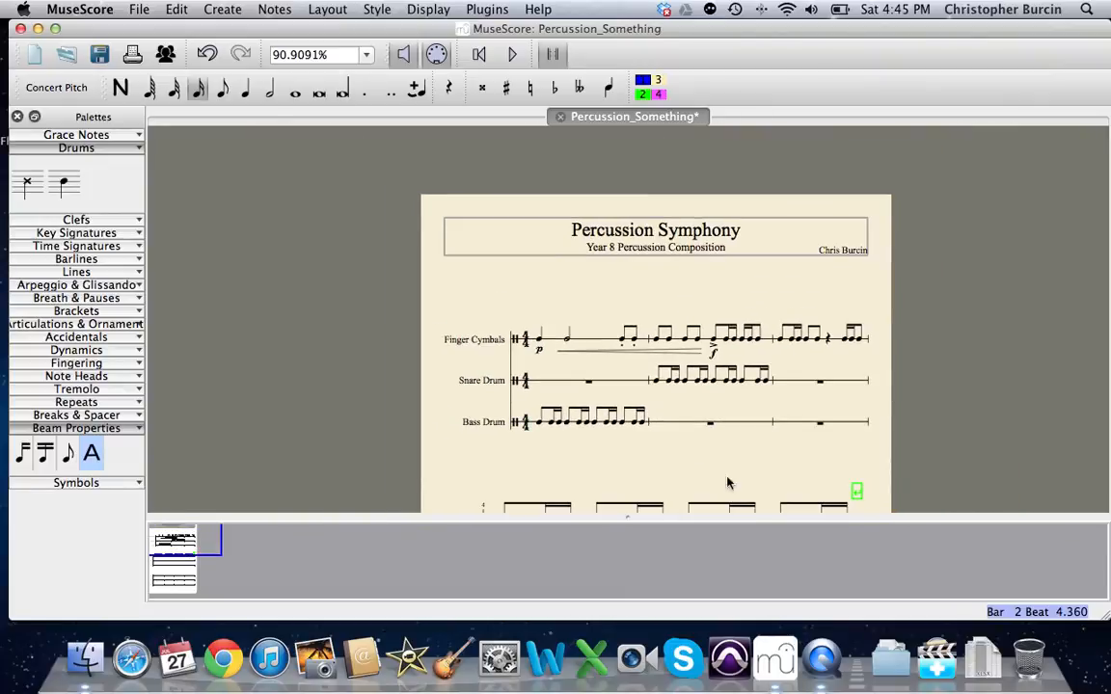
left_click_drag(729, 481, 687, 405)
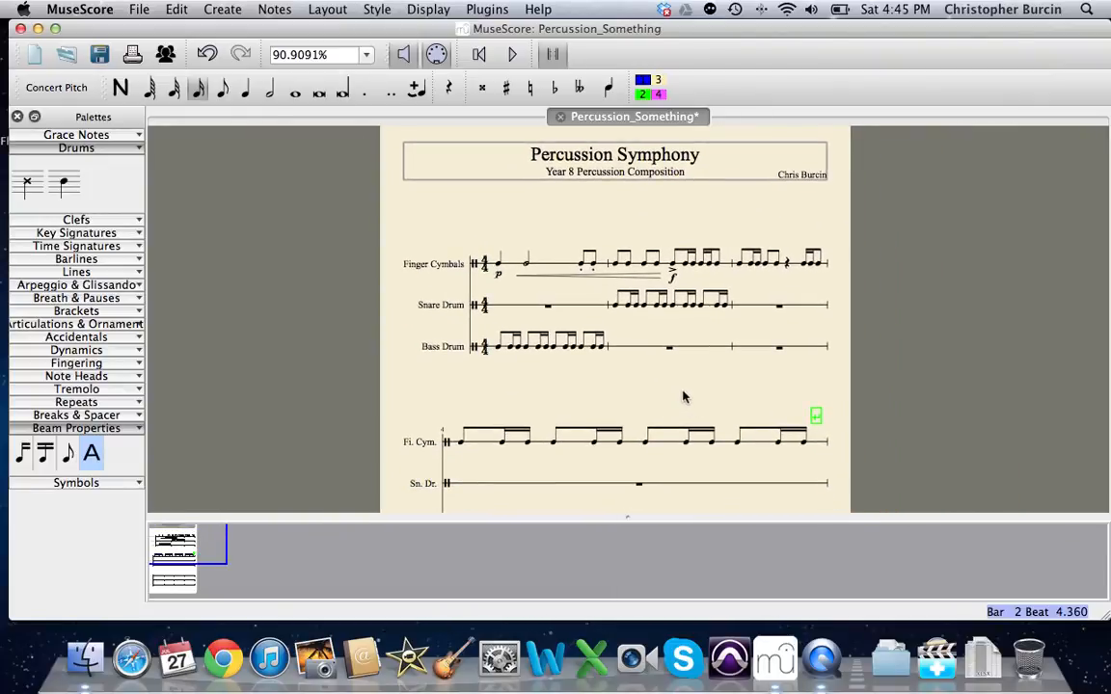
left_click_drag(685, 397, 670, 357)
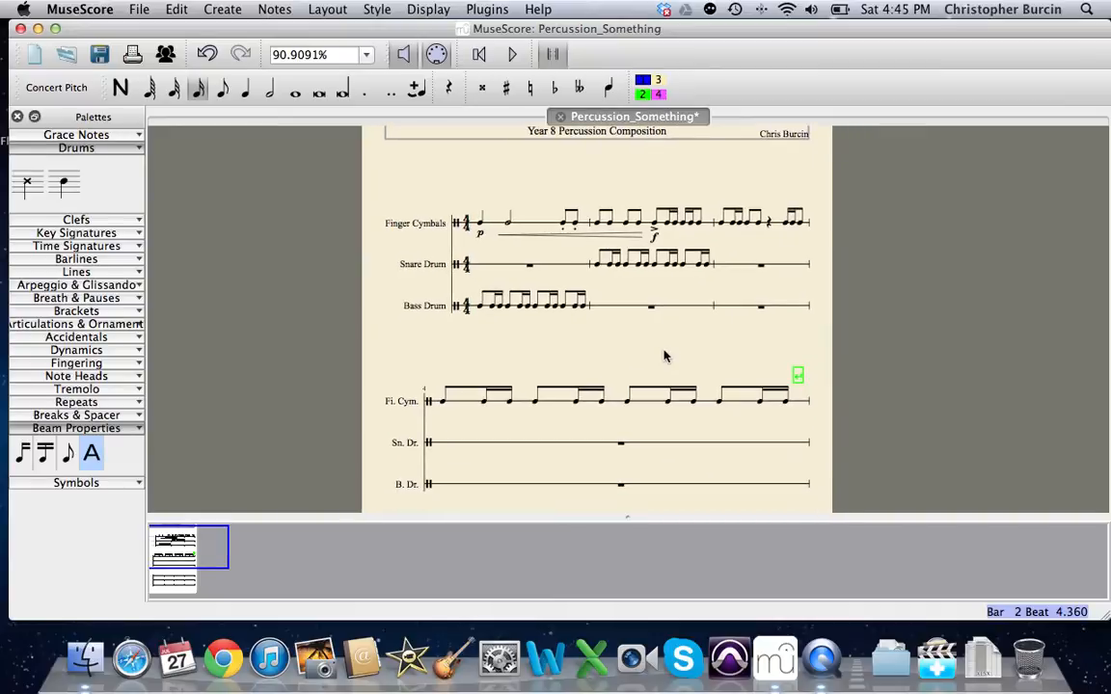
Step: Change the A4 page of the score to landscape orientation in the page settings
left_click(138, 12)
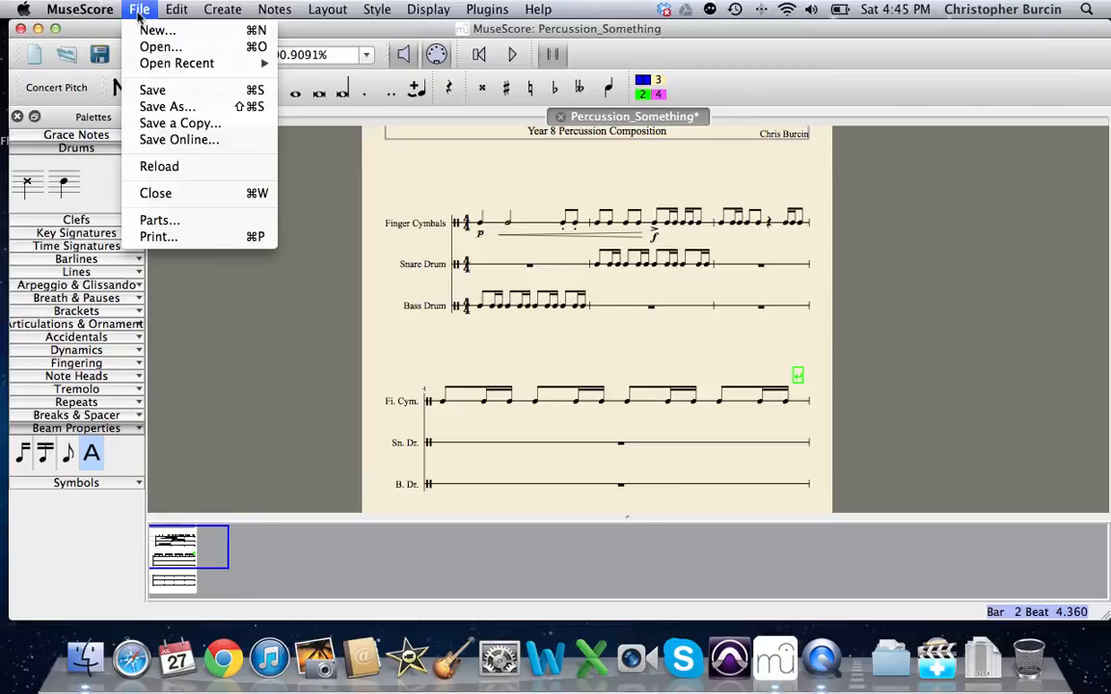
mouse_move(332, 12)
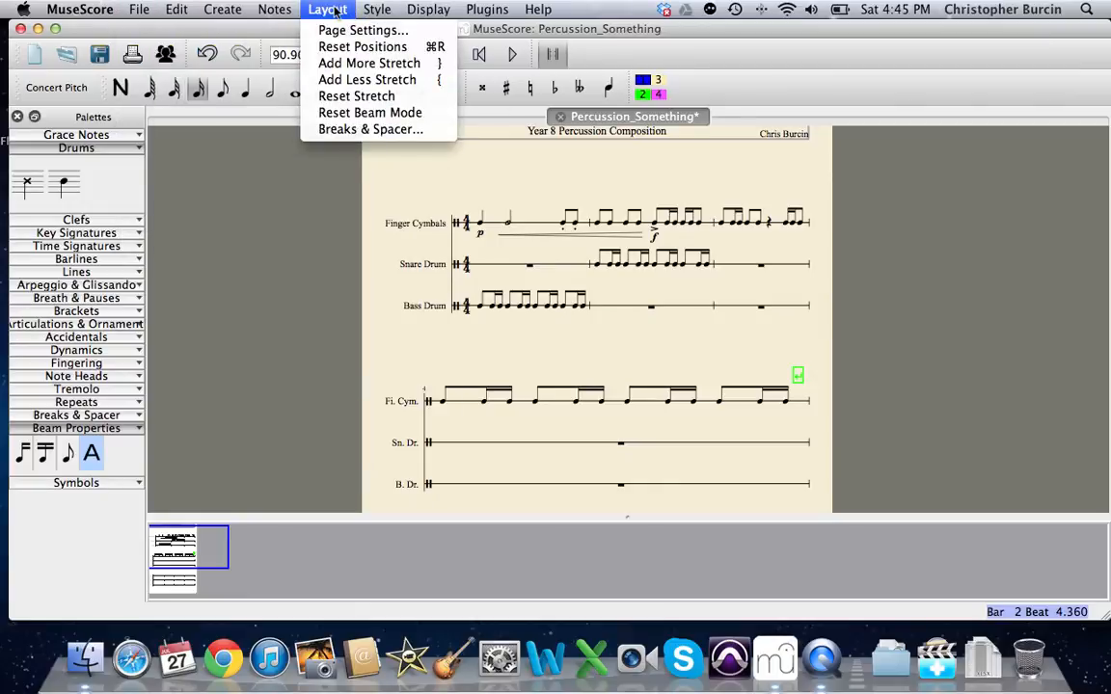
left_click(334, 30)
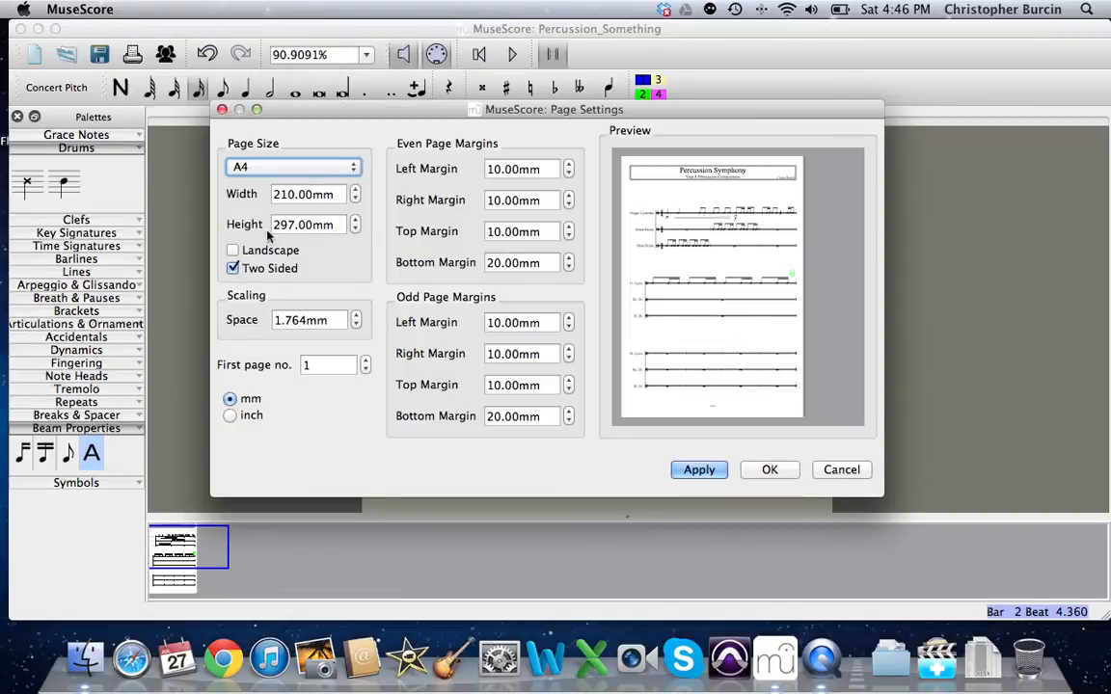
left_click(232, 251)
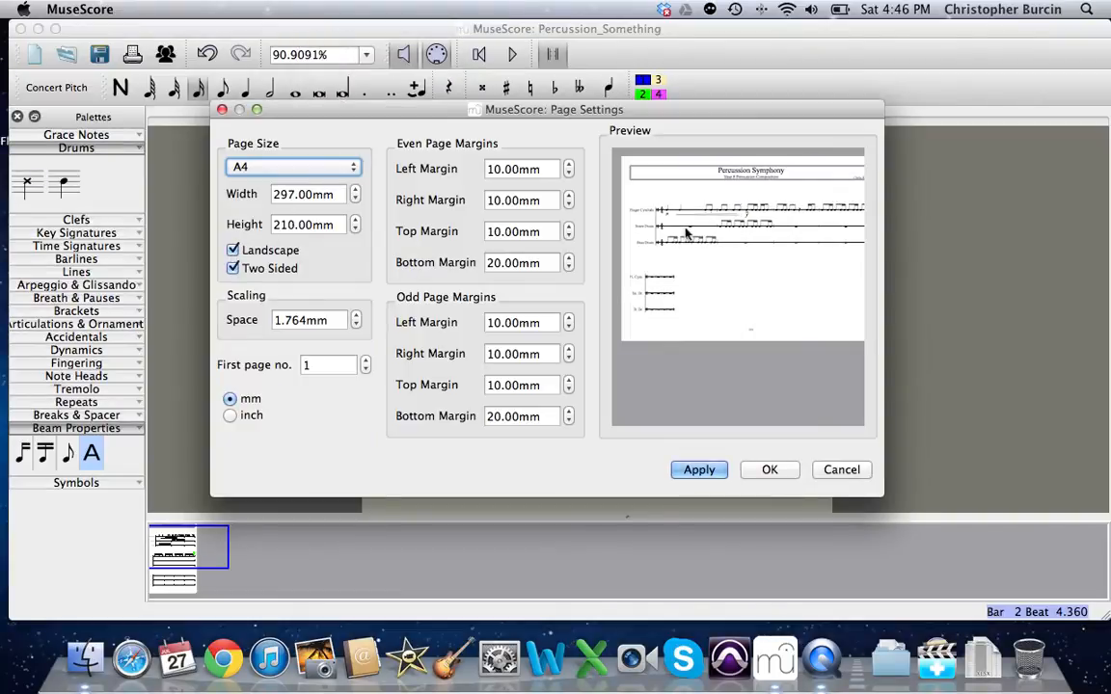
left_click(701, 471)
left_click(768, 470)
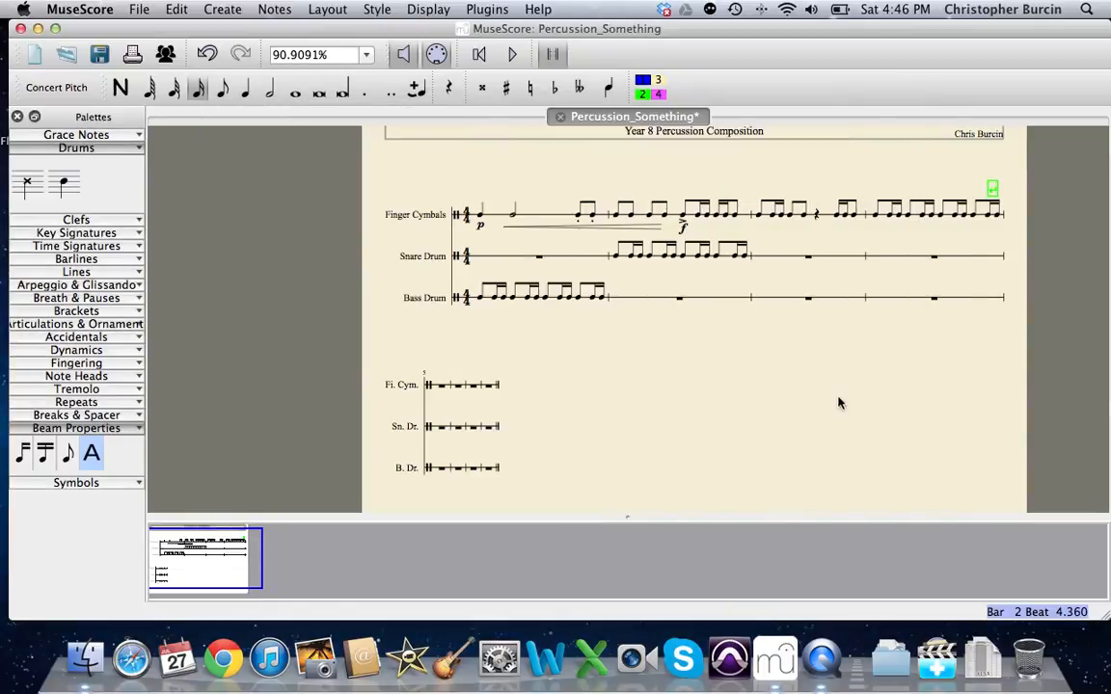
Step: Paste the copied rhythm into bar 5 of the Finger Cymbals part
left_click(441, 387)
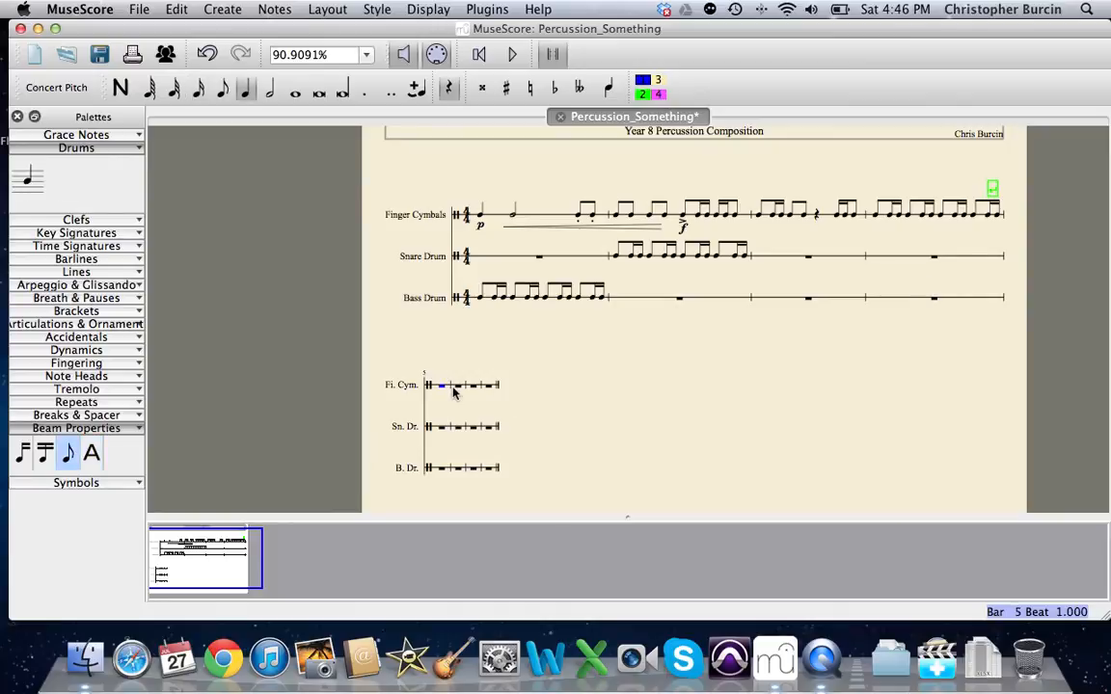
right_click(443, 388)
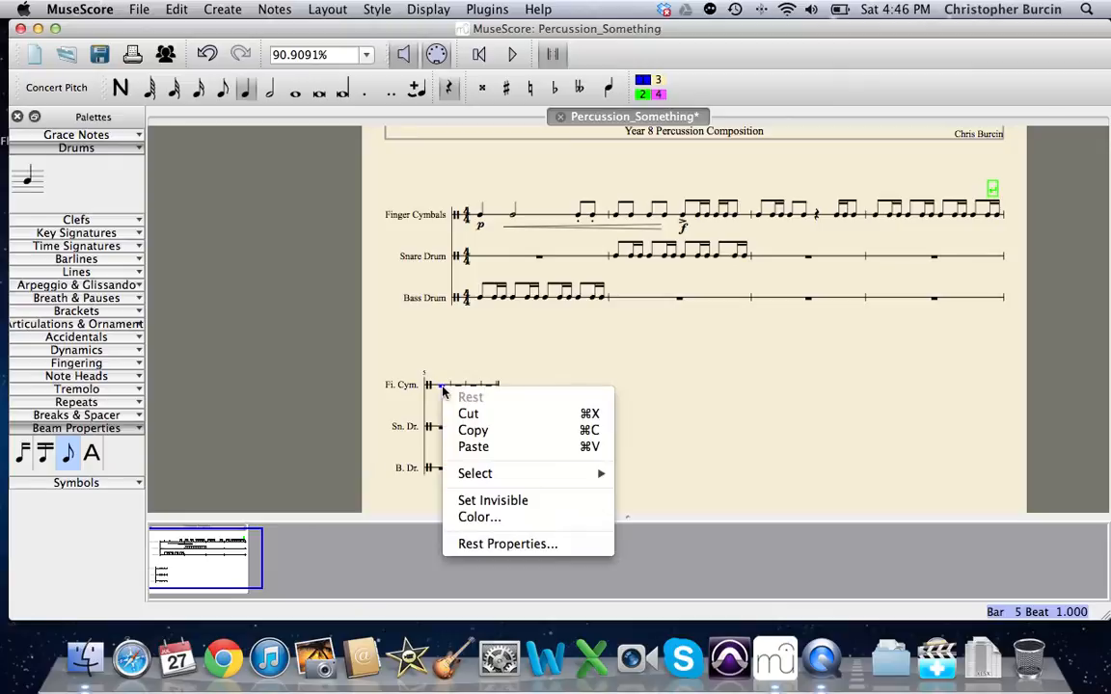
left_click(474, 446)
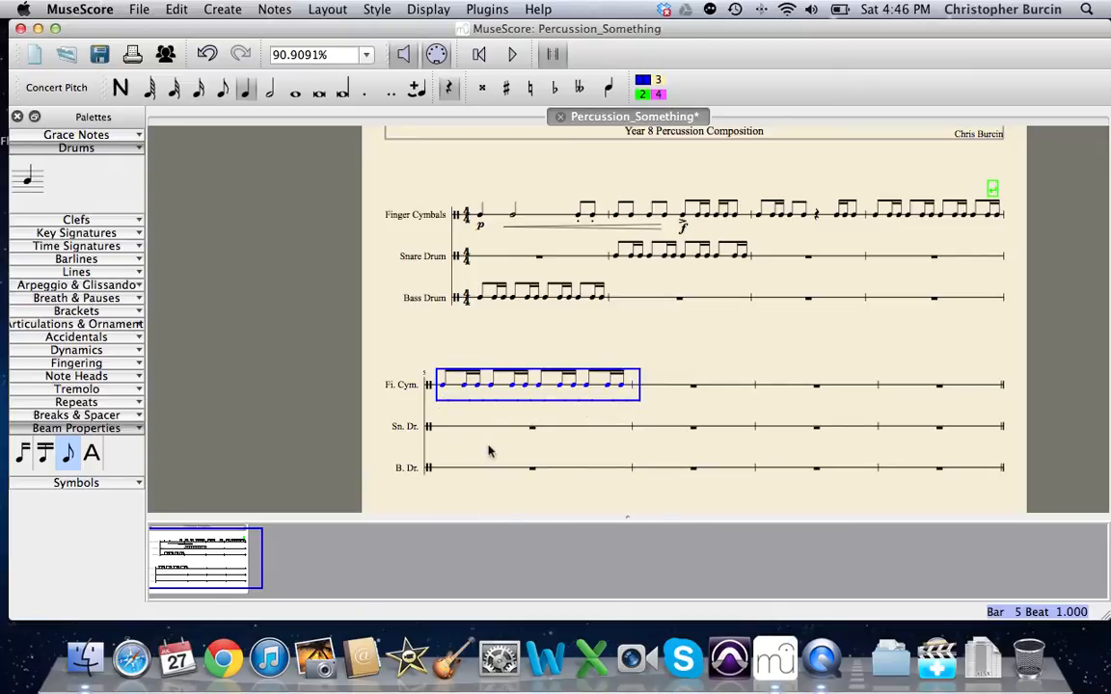
Step: Open the composer credit in the title frame for text editing and leave text editing again
left_click_drag(946, 358, 903, 416)
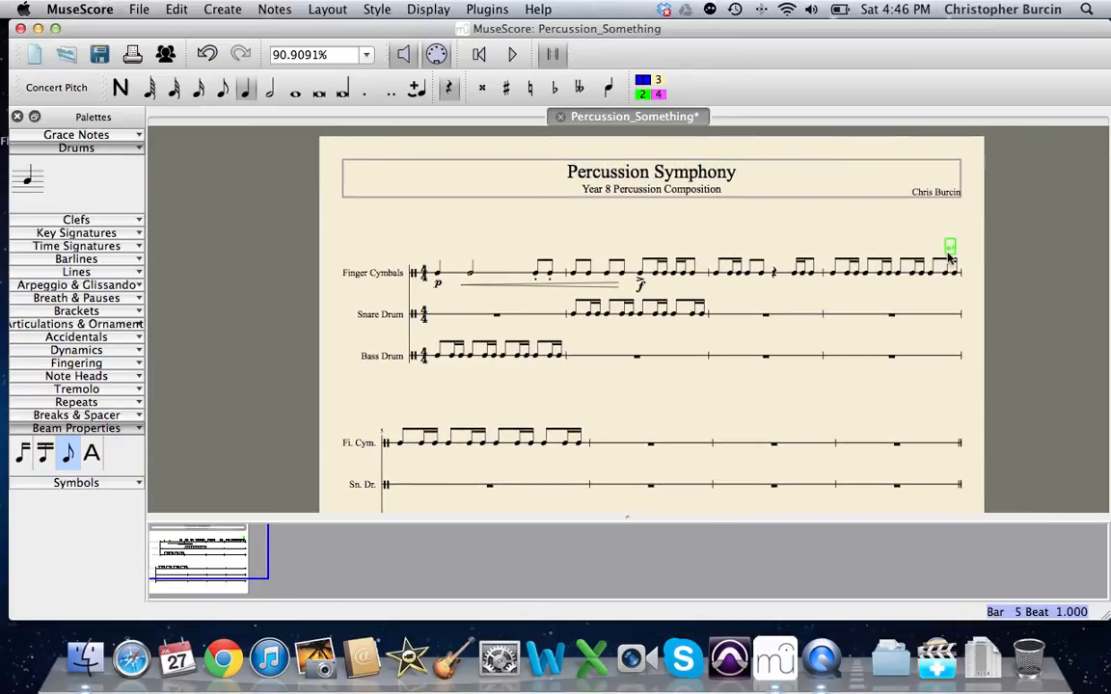
double_click(947, 193)
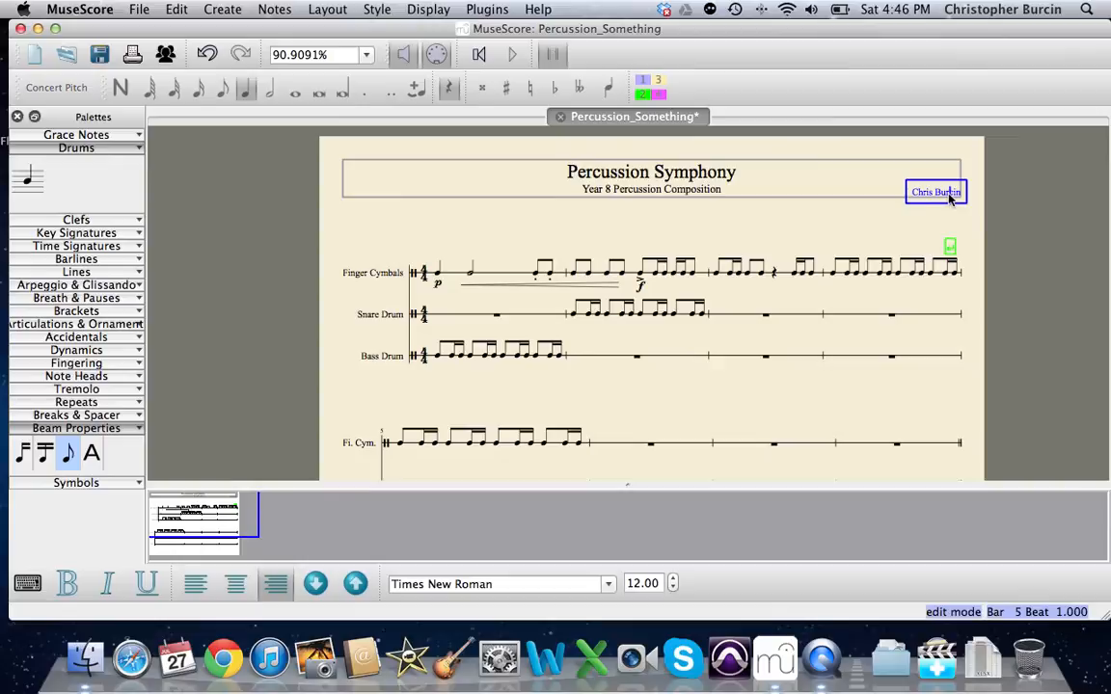
left_click(895, 230)
left_click_drag(865, 405, 867, 345)
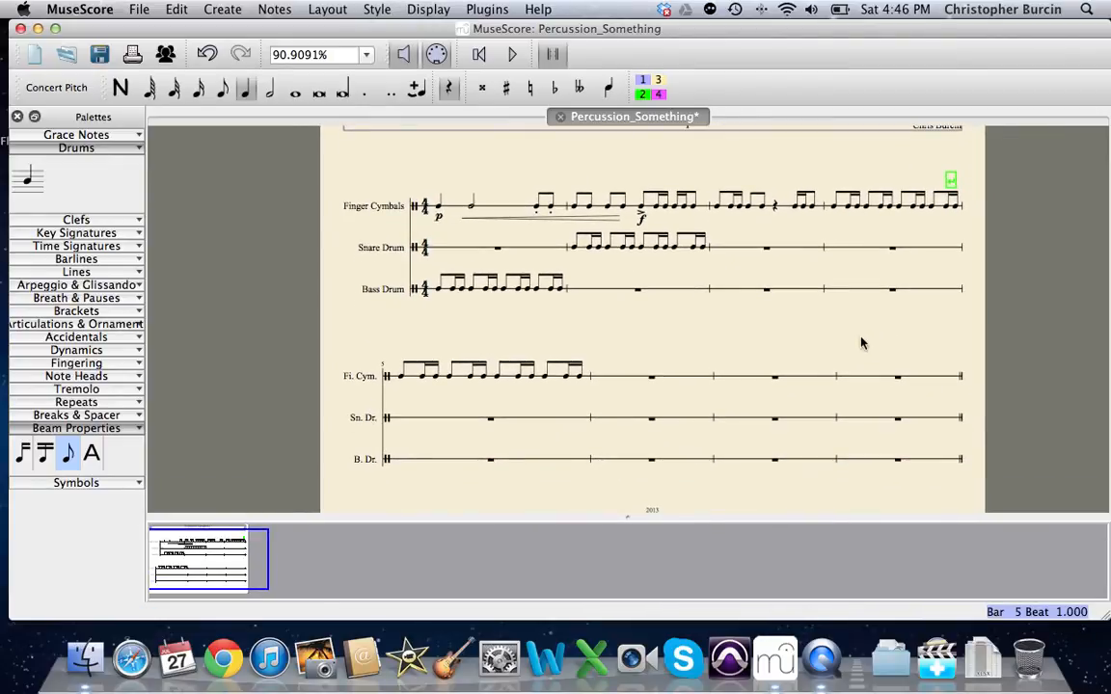